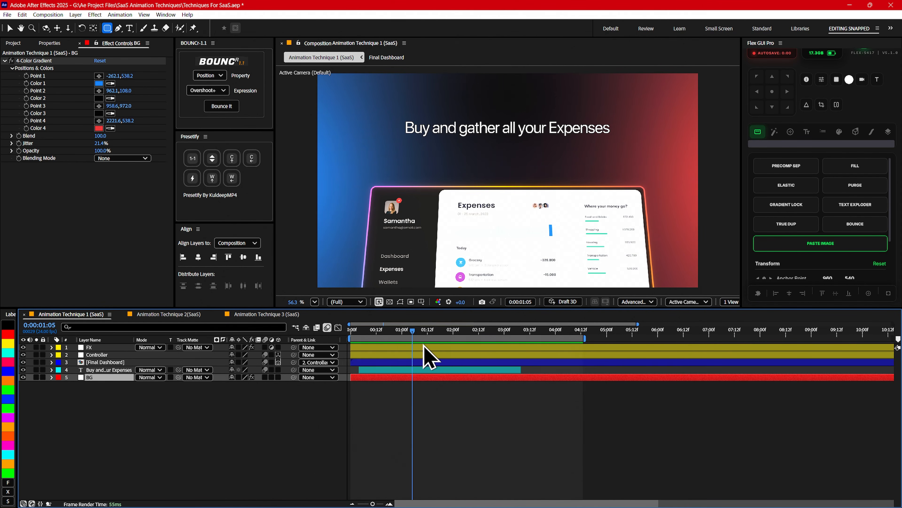
Open the Final Dashboard precomposition from the Animation Technique 1 (SaaS) composition
mouse_move(394, 337)
left_mouse_down()
mouse_move(375, 331)
mouse_move(404, 330)
left_mouse_up()
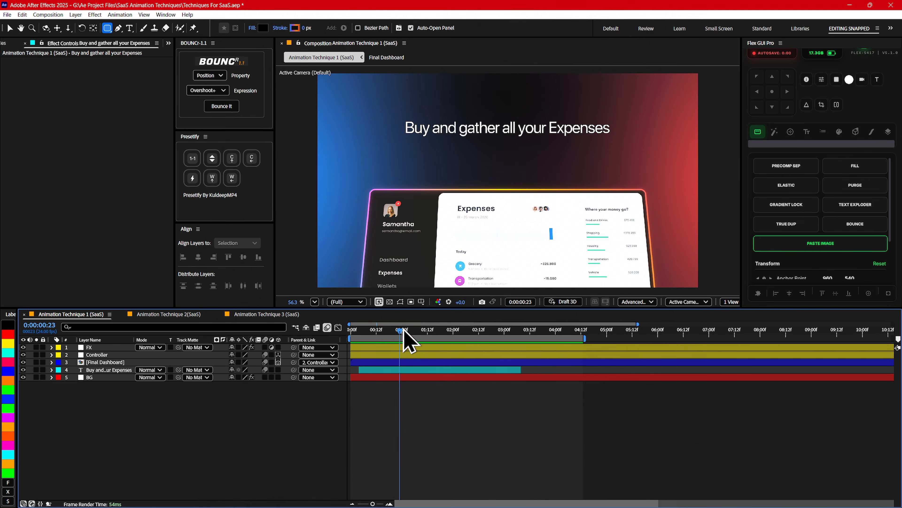
left_click(107, 370)
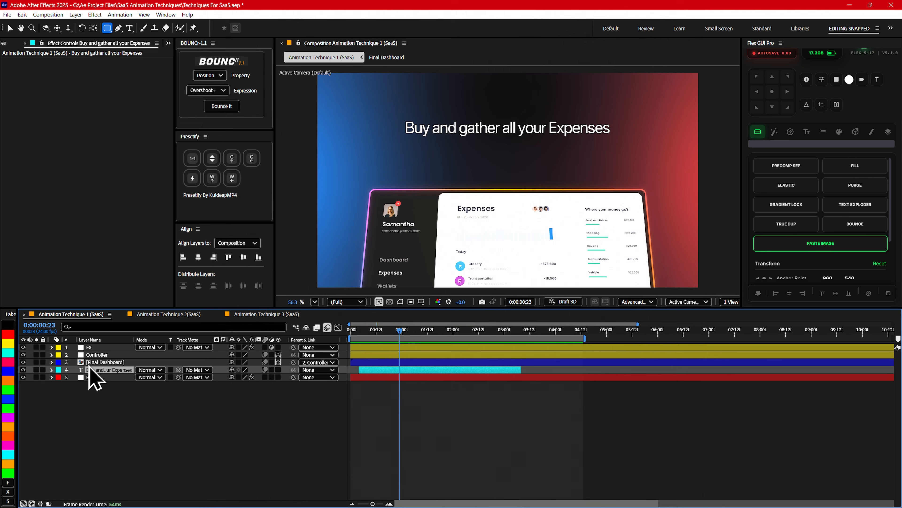
left_click(109, 362)
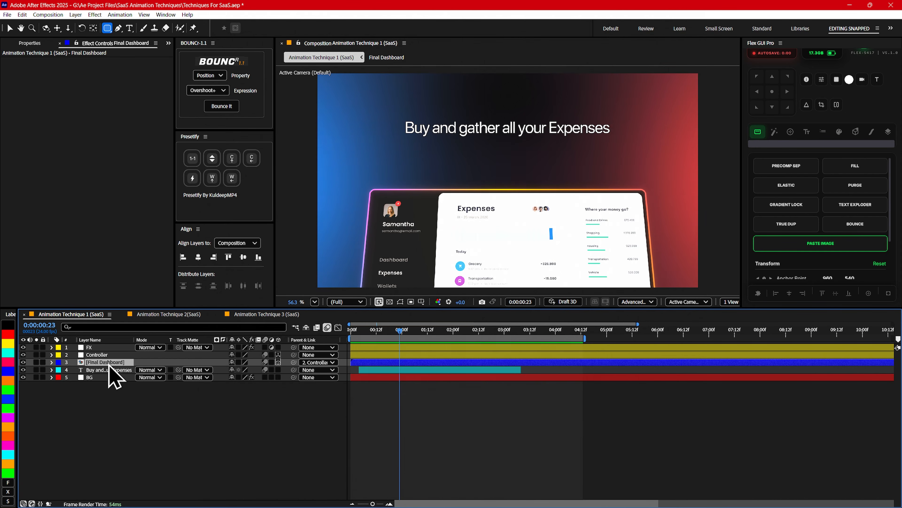
double_click(104, 363)
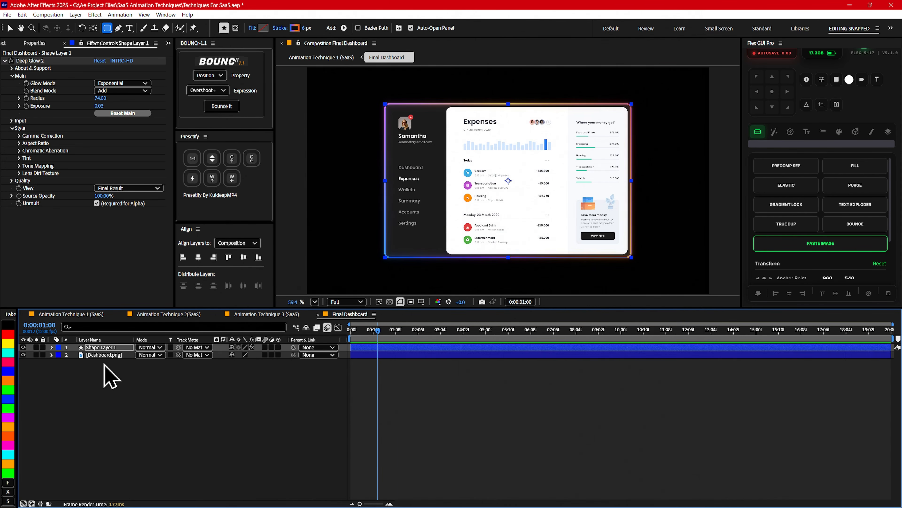
Check the Scale property of the Dashboard.png layer, ending with Shape Layer 1 selected
left_click_drag(375, 333, 366, 332)
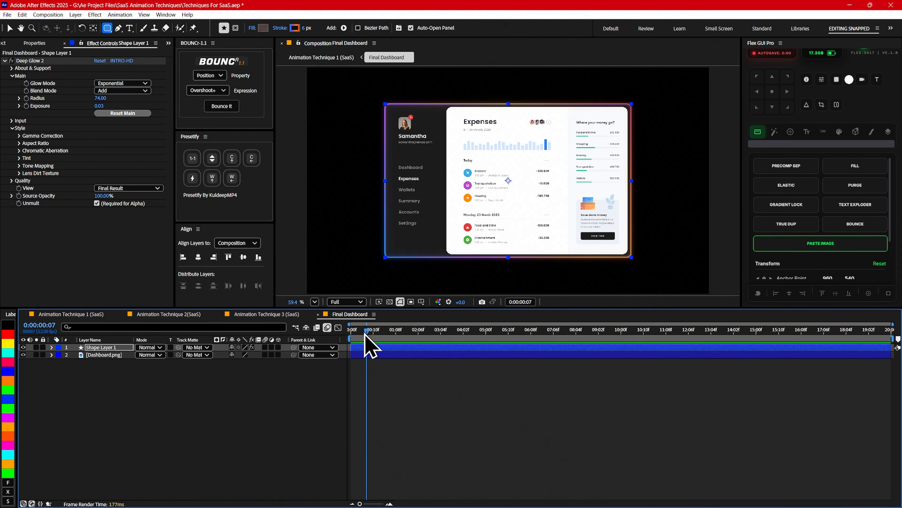
left_click(277, 397)
left_click(99, 354)
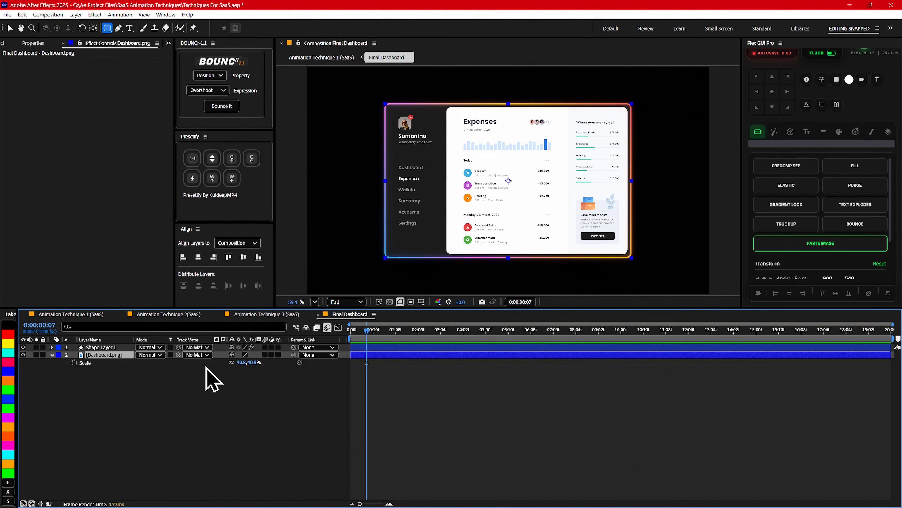
key("ctrl+Up")
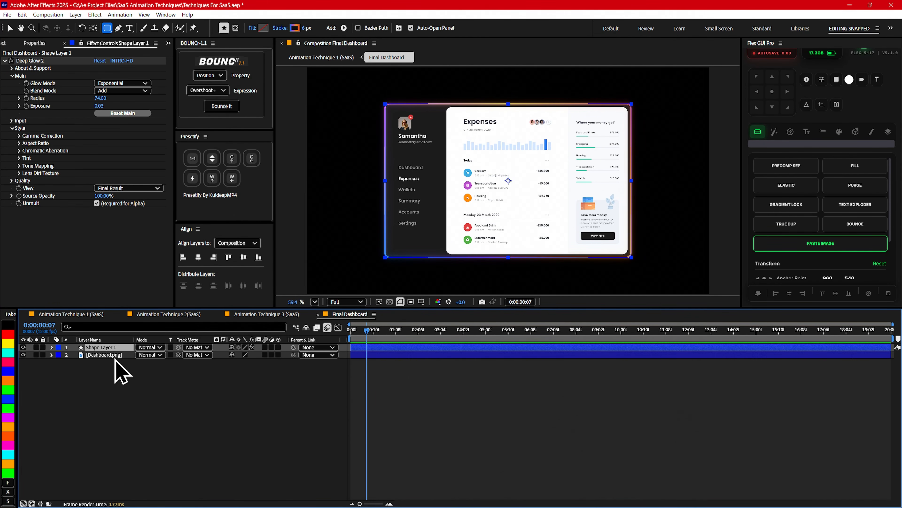
Examine the linear gradient colors of Shape Layer 1's stroke in the Gradient Editor, keeping them as they are
left_click_drag(108, 29, 151, 37)
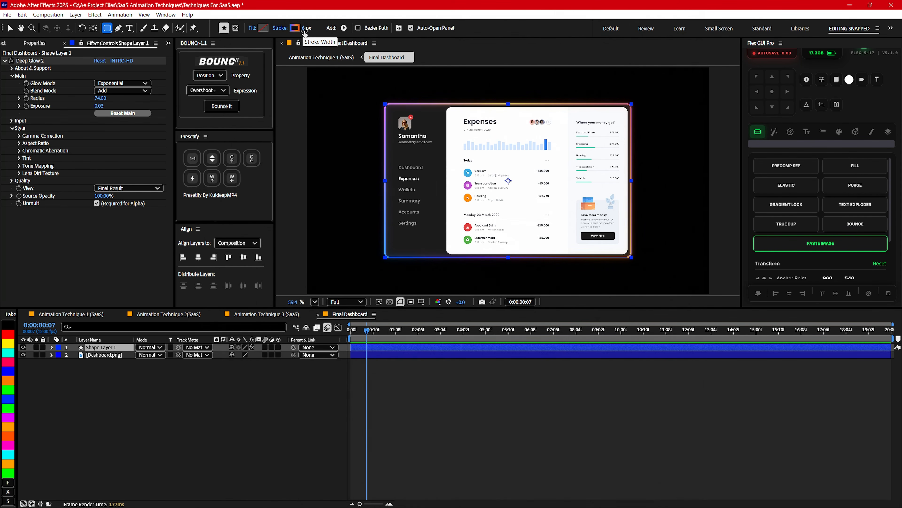
left_click(295, 29)
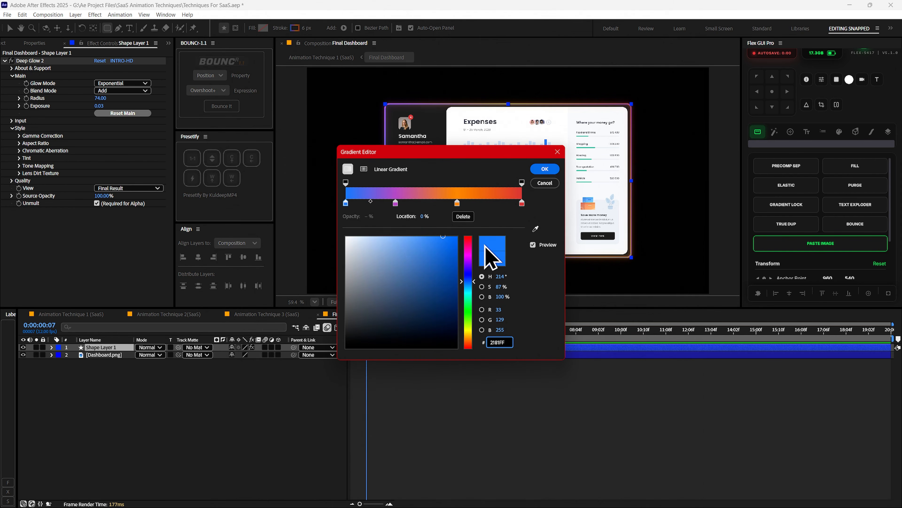
left_click(550, 170)
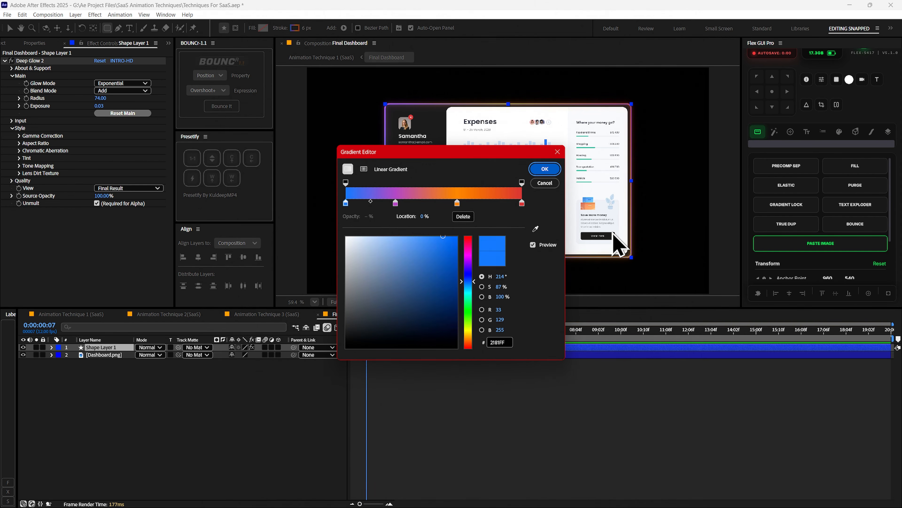
left_click_drag(462, 151, 222, 190)
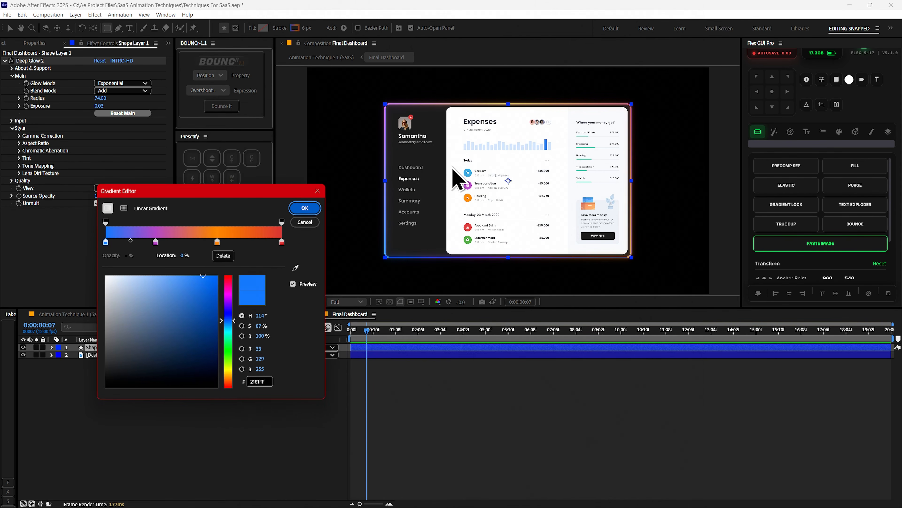
left_click(305, 208)
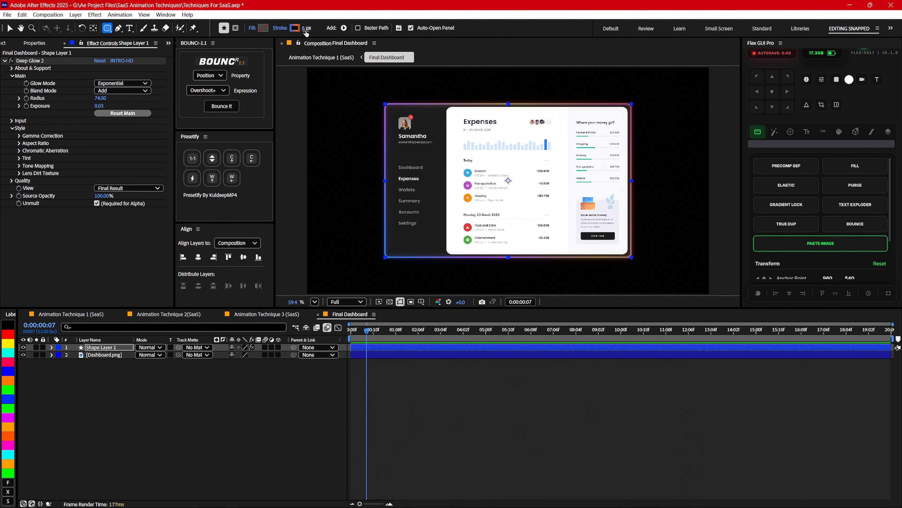
Review Shape Layer 1's shape properties and stroke gradient, and show its gradient line on the dashboard with the Selection tool
left_click(39, 43)
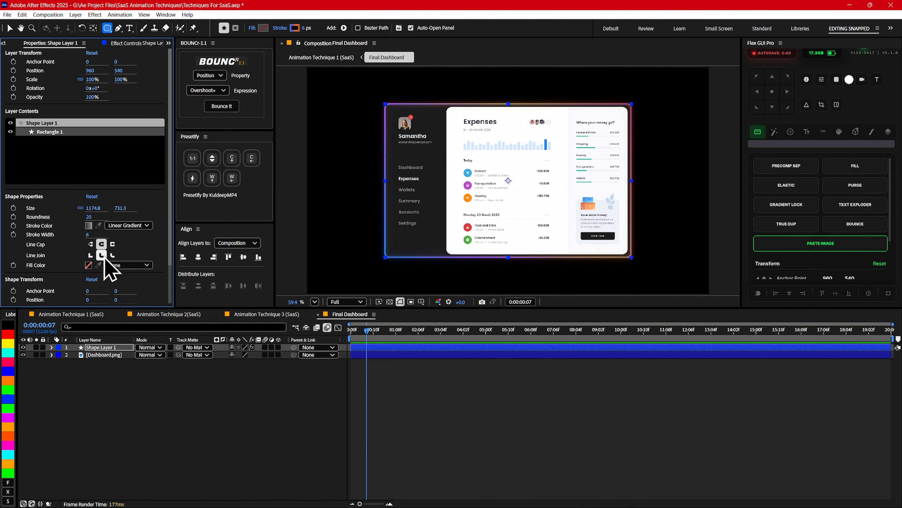
left_click(132, 379)
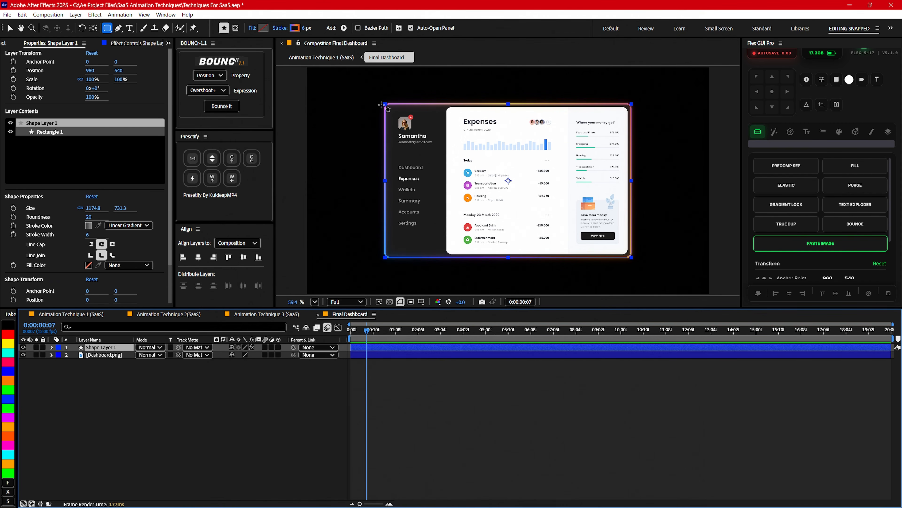
left_click(770, 92)
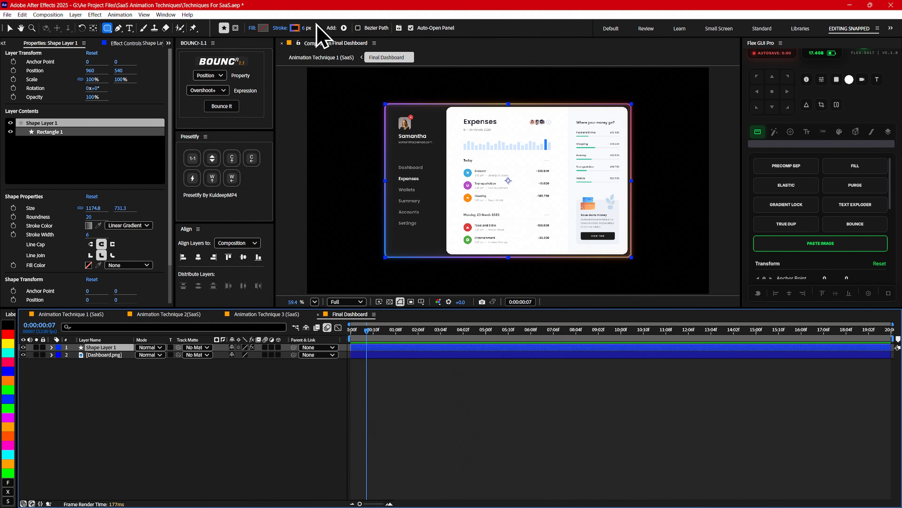
left_click(296, 28)
left_click(544, 169)
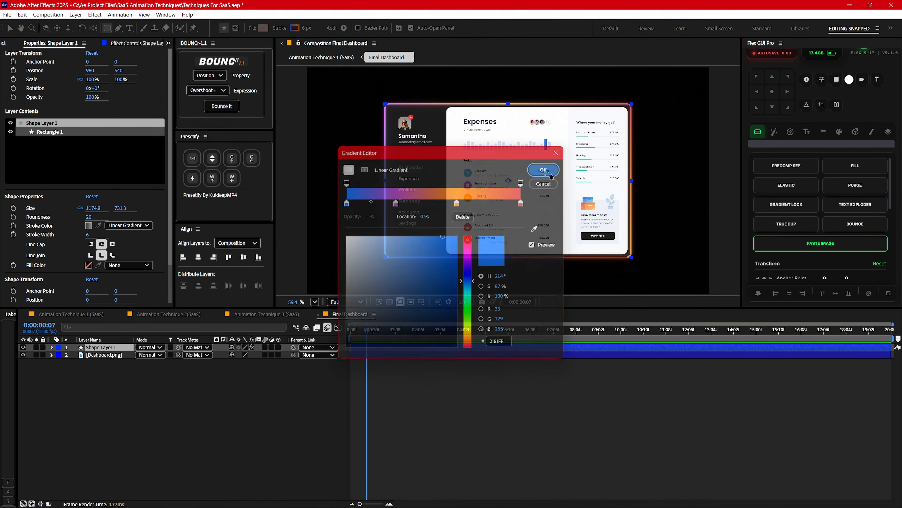
key("v")
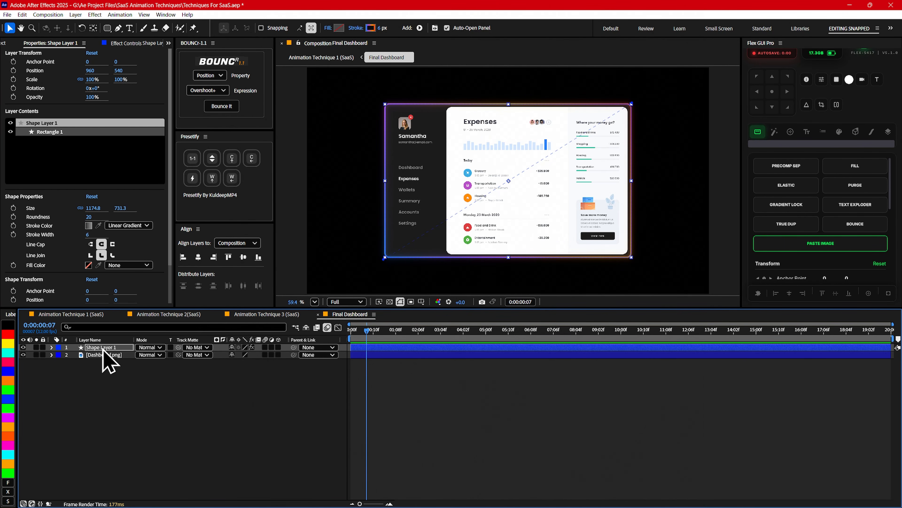
Inspect the Deep Glow 2 effect on Shape Layer 1 and compare the border with the effect off and on
left_click(97, 348)
left_click(134, 43)
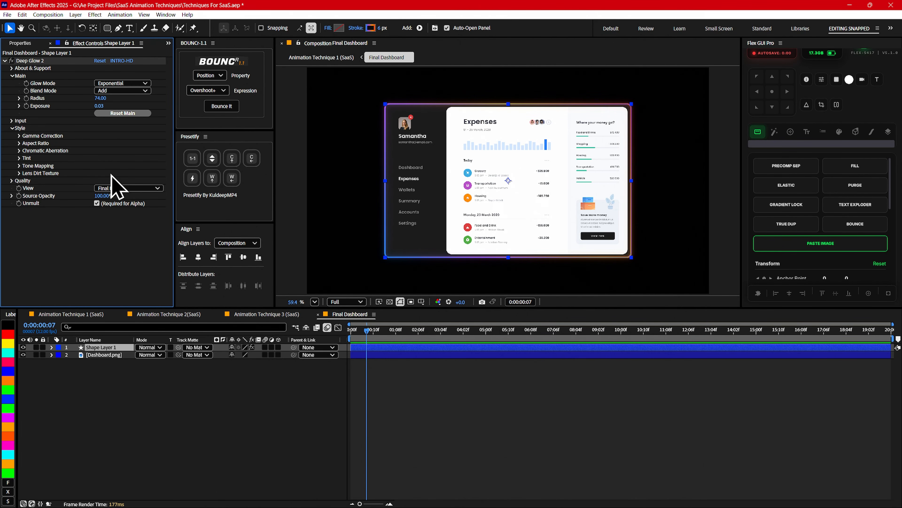
left_click(11, 61)
left_click(12, 61)
left_click(316, 373)
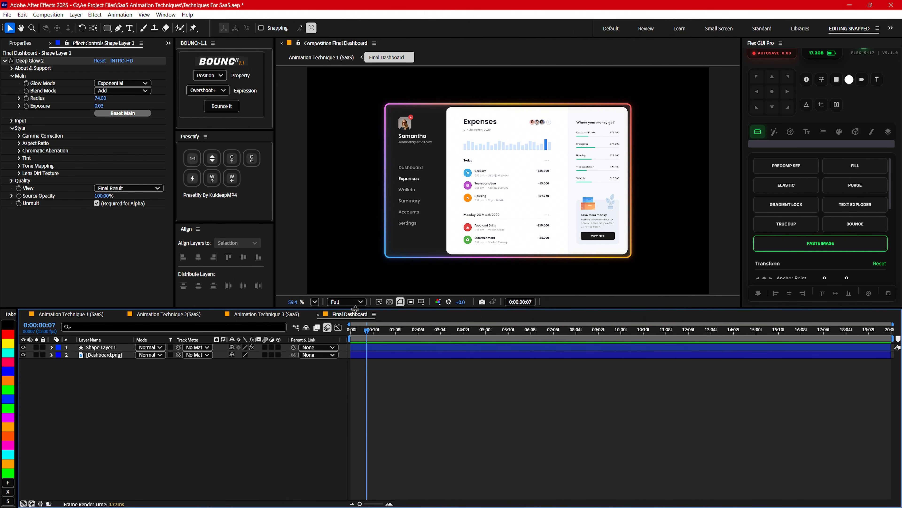
left_click(101, 355)
left_click(99, 348, "shift")
right_click(101, 353)
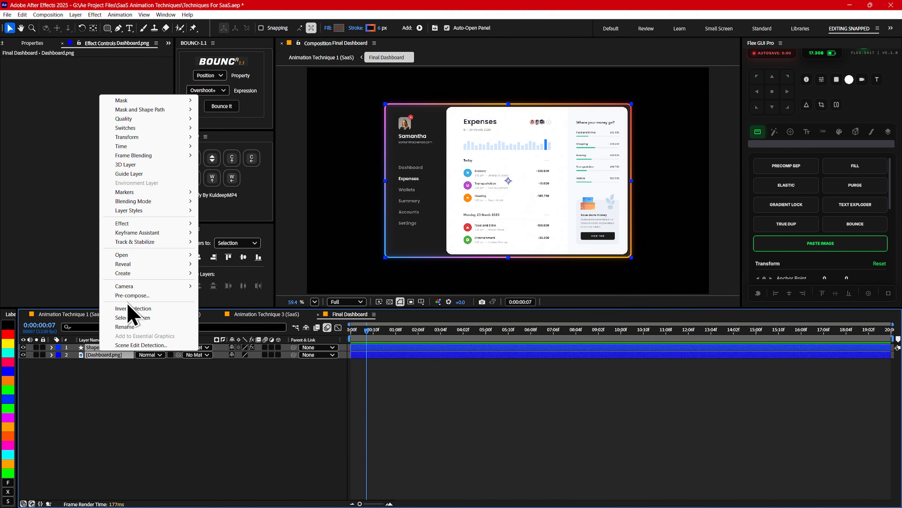
left_click(177, 409)
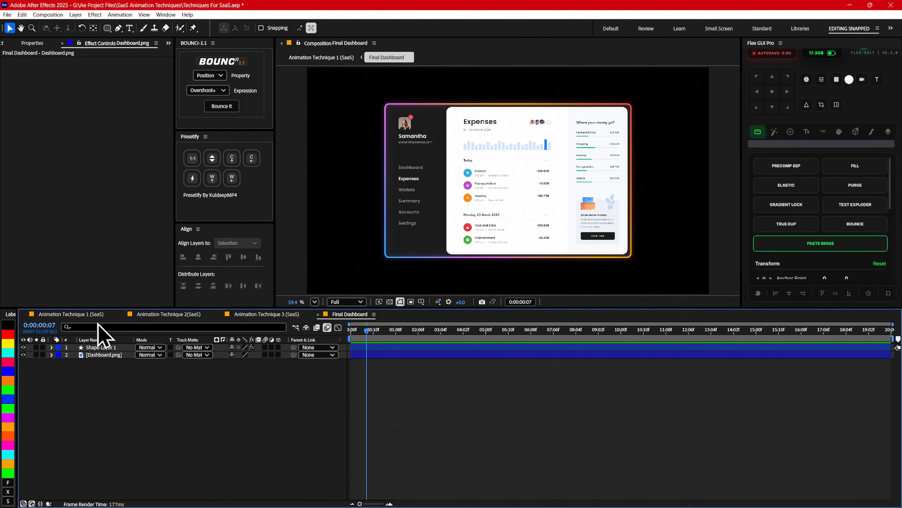
Return to the Animation Technique 1 (SaaS) composition and look through the types of new layers available
left_click(91, 315)
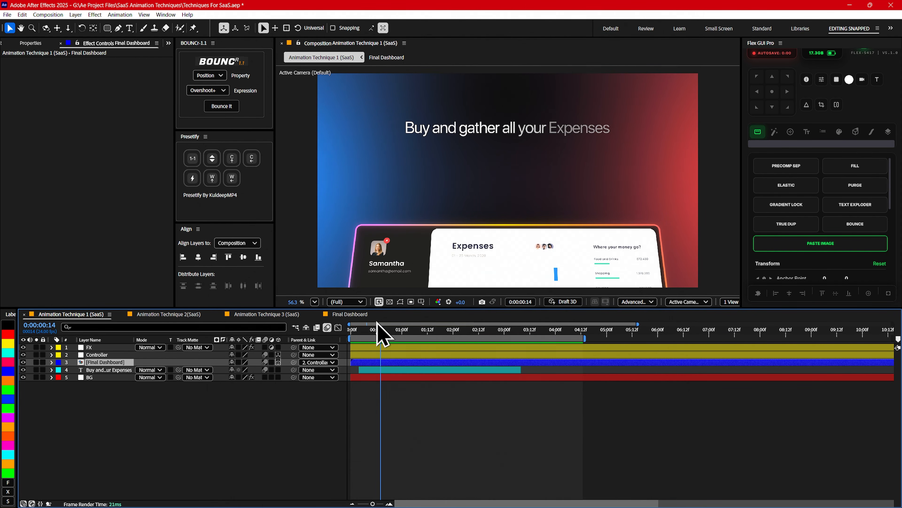
left_click_drag(382, 331, 385, 331)
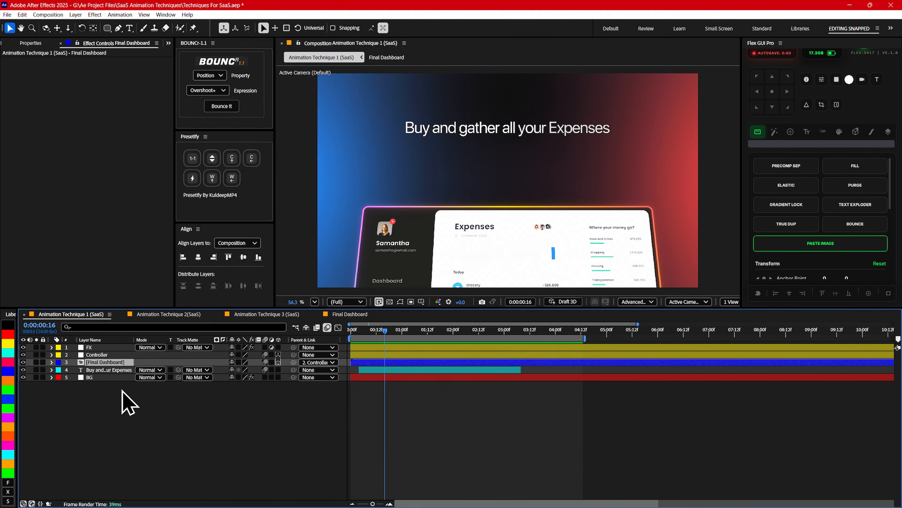
left_click(75, 15)
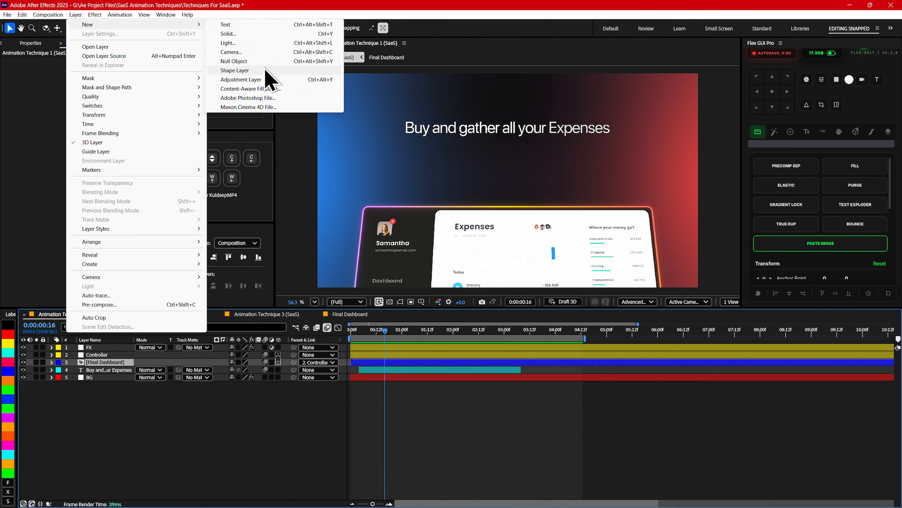
left_click(119, 419)
Reveal the keyframed properties of the Controller layer that the Final Dashboard layer is parented to
left_click(108, 355)
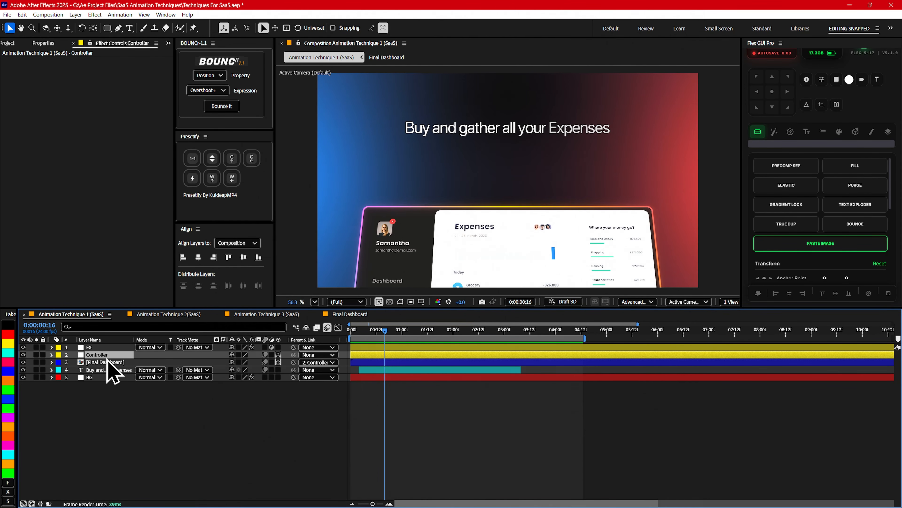
left_click(110, 362)
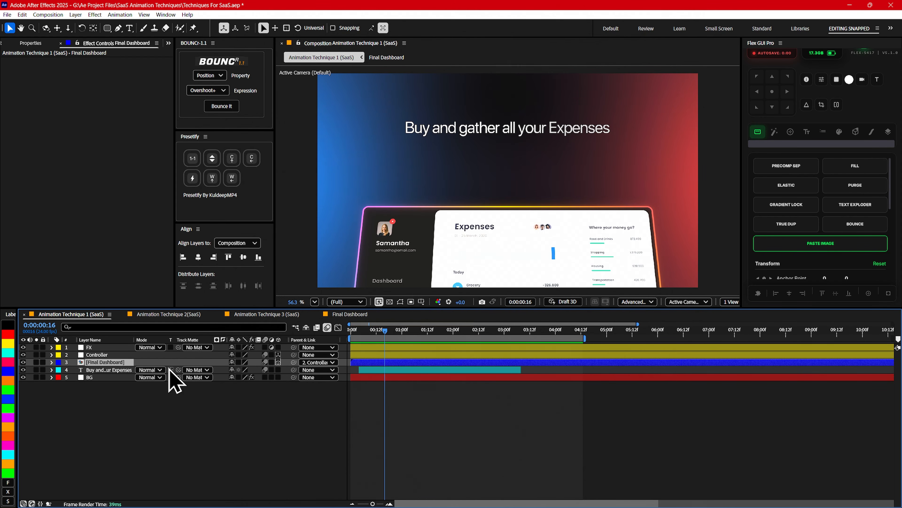
left_click(103, 355)
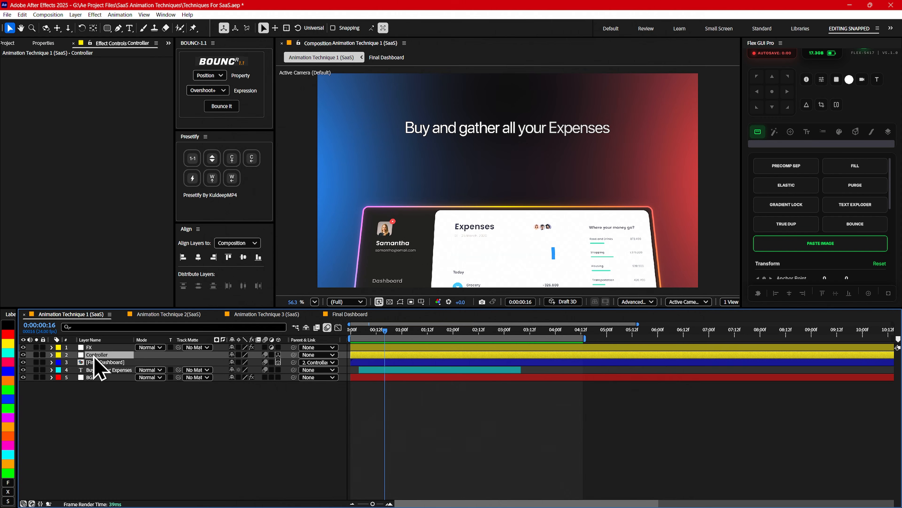
key("u")
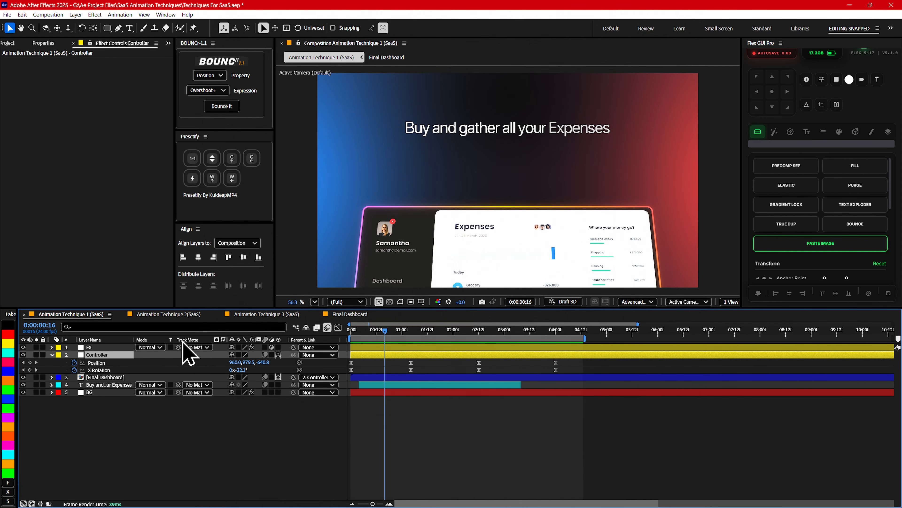
Examine the Controller's Position and X Rotation values at the first frame and at the second keyframe, 0:00:01:04
left_click_drag(384, 331, 344, 330)
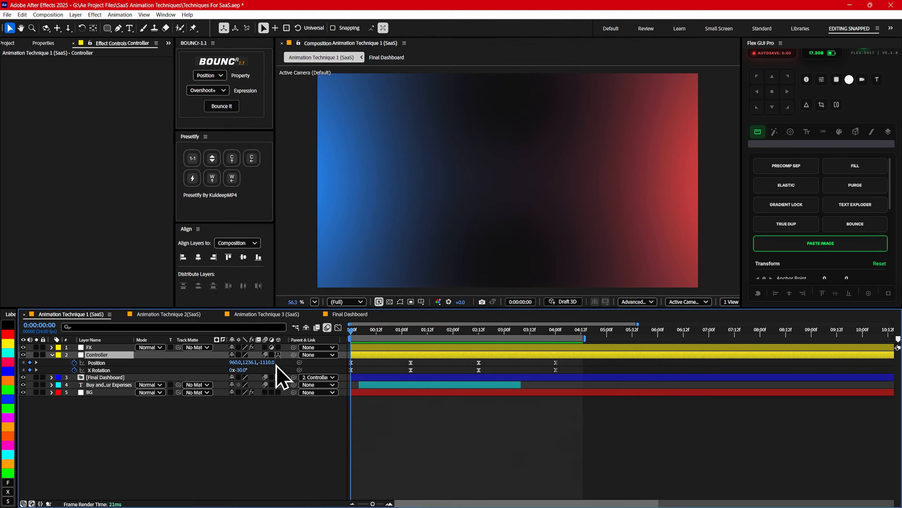
left_click(354, 334)
mouse_move(353, 335)
left_mouse_down()
mouse_move(417, 334)
mouse_move(340, 332)
left_mouse_up()
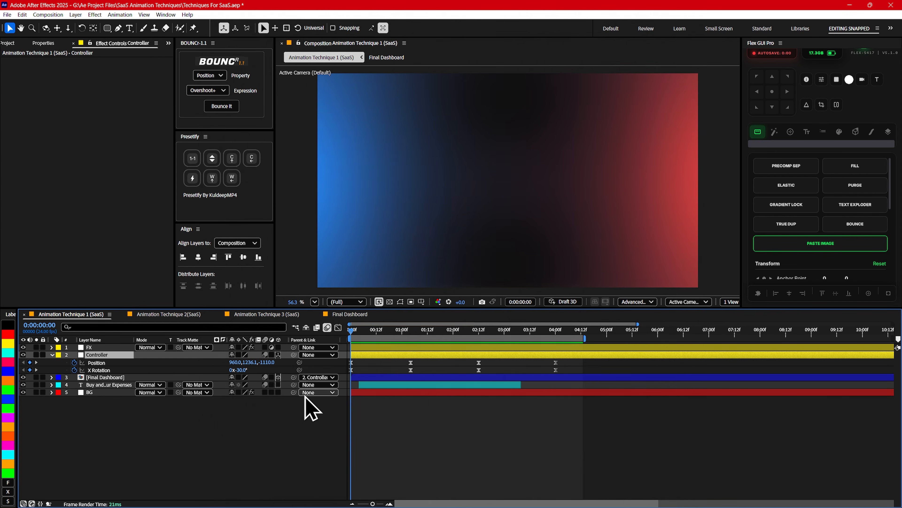
left_click(273, 384)
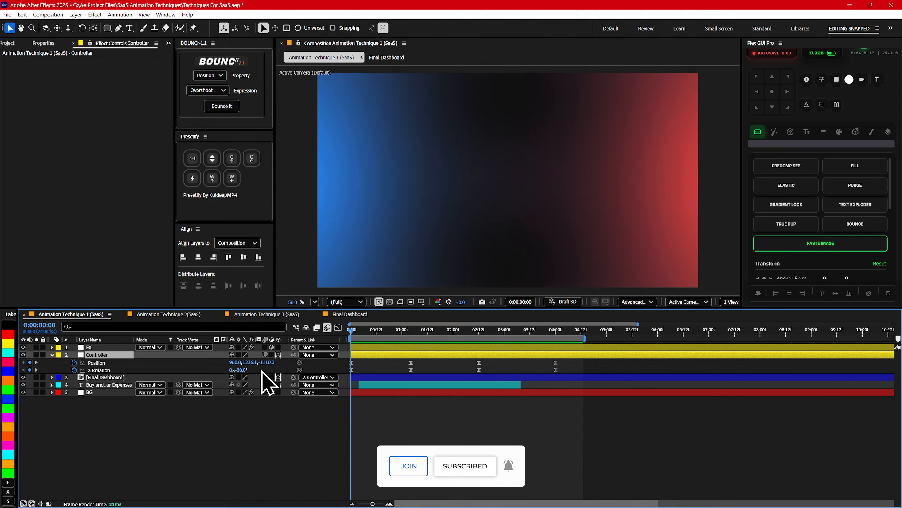
left_click(411, 331)
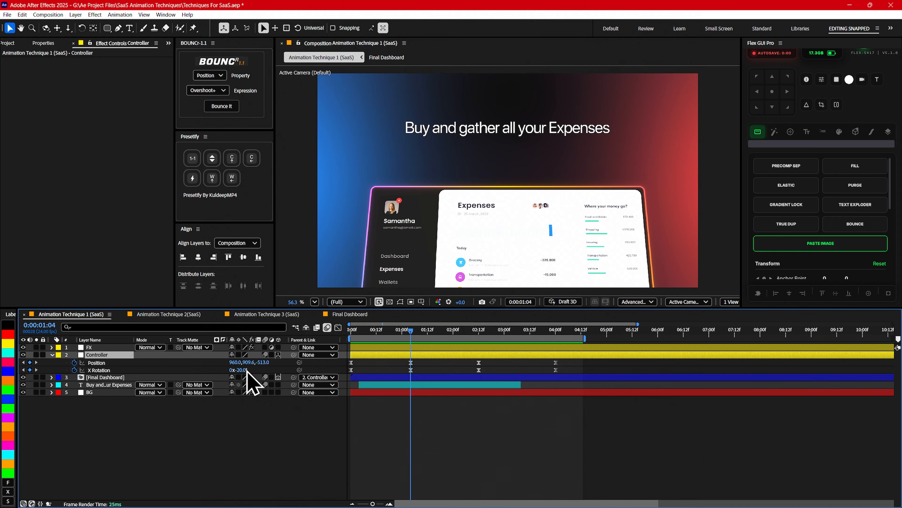
Preview the dashboard animation from the start and check the Controller's values around the third keyframe at 0:00:02:12
left_click_drag(373, 331, 344, 330)
key("space")
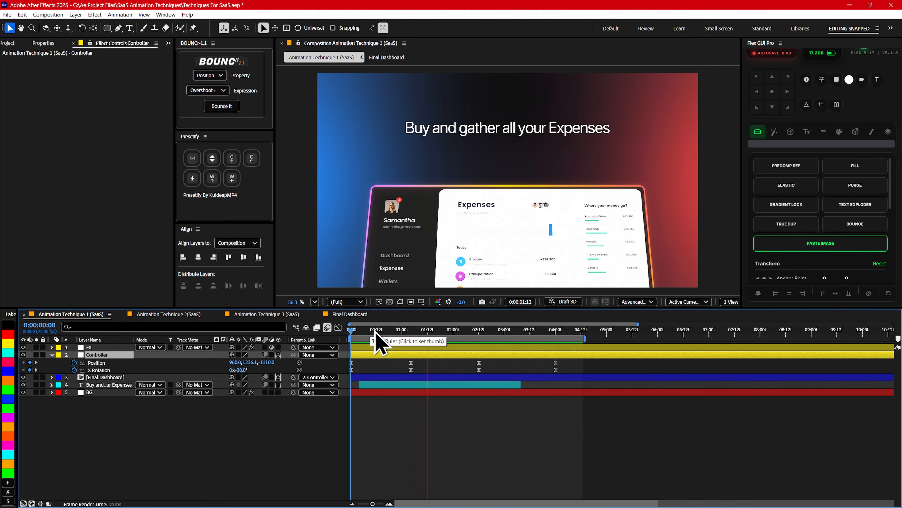
left_click_drag(424, 336, 478, 330)
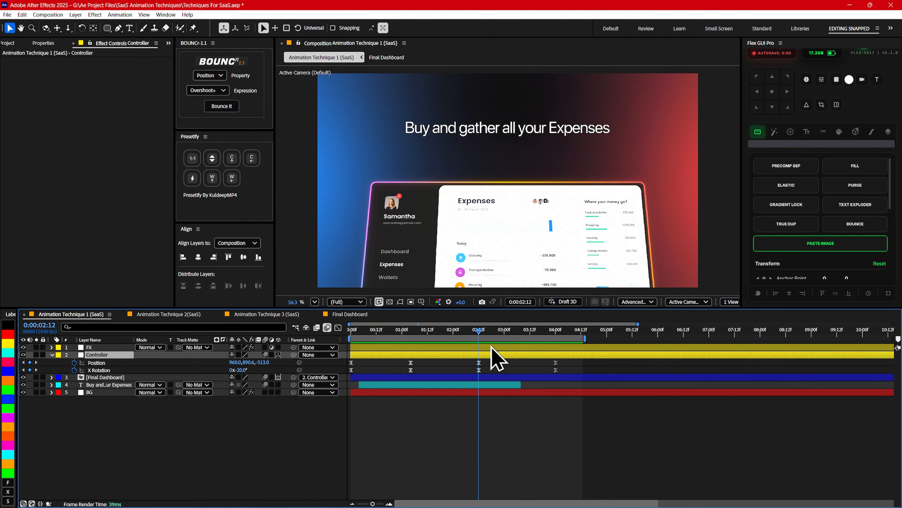
key("Page_Up")
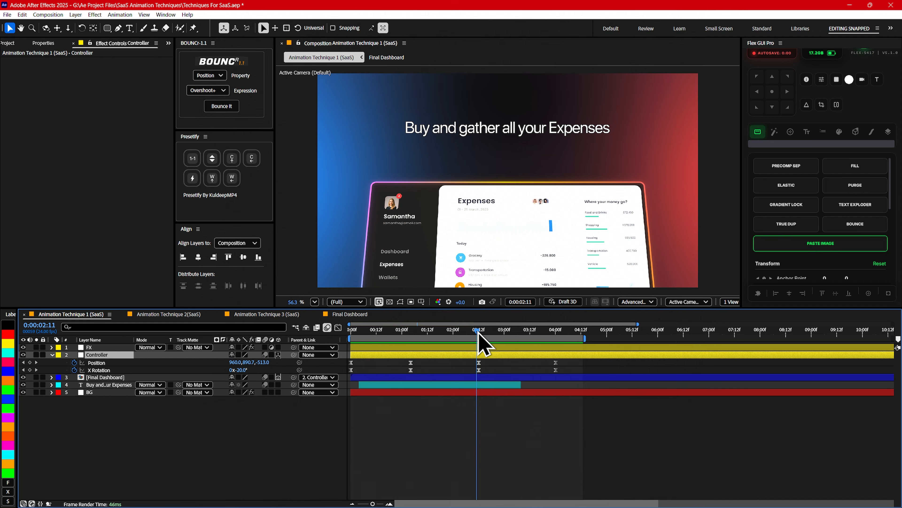
Compare the Controller's Position and X Rotation values at the third keyframe, 0:00:02:12, and the fourth keyframe, 0:00:04:00
left_click(479, 332)
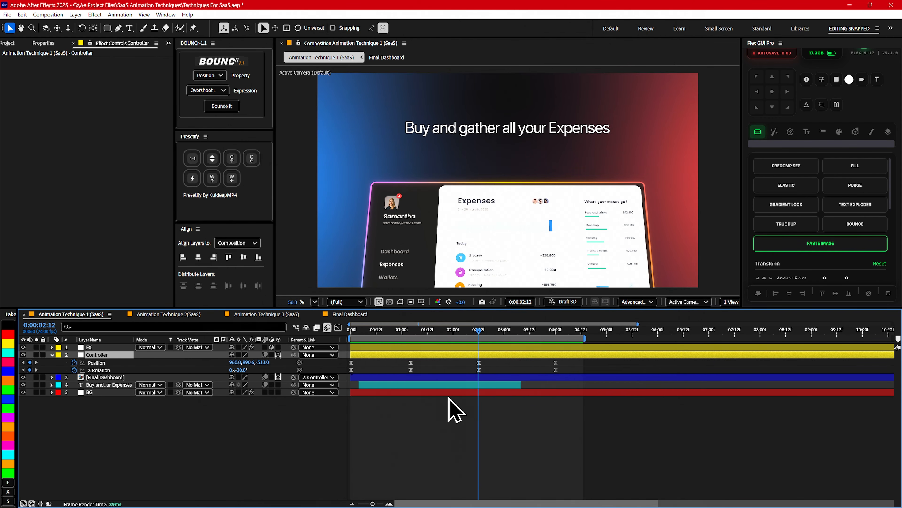
left_click(98, 363)
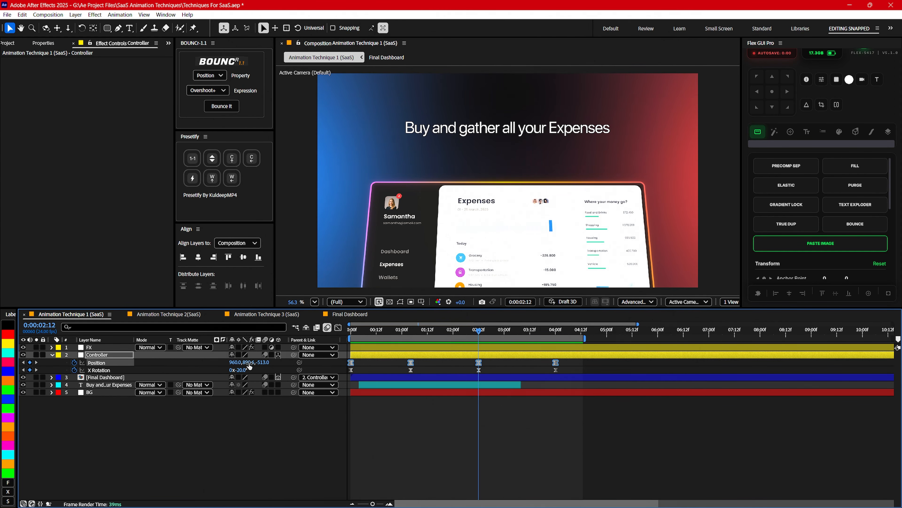
left_click_drag(478, 330, 562, 332)
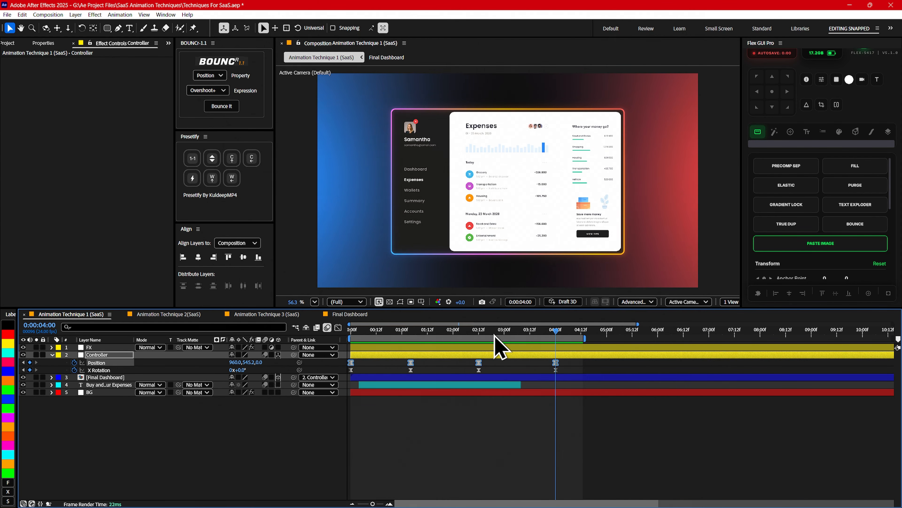
left_click_drag(443, 339, 504, 337)
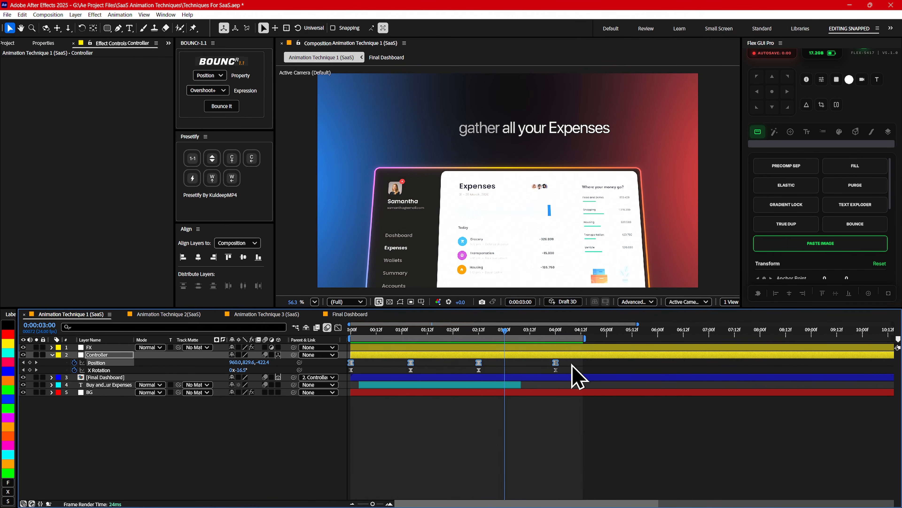
Select all of the Controller's Position and X Rotation keyframes and examine their speed curves in the Graph Editor
left_click_drag(572, 363, 338, 370)
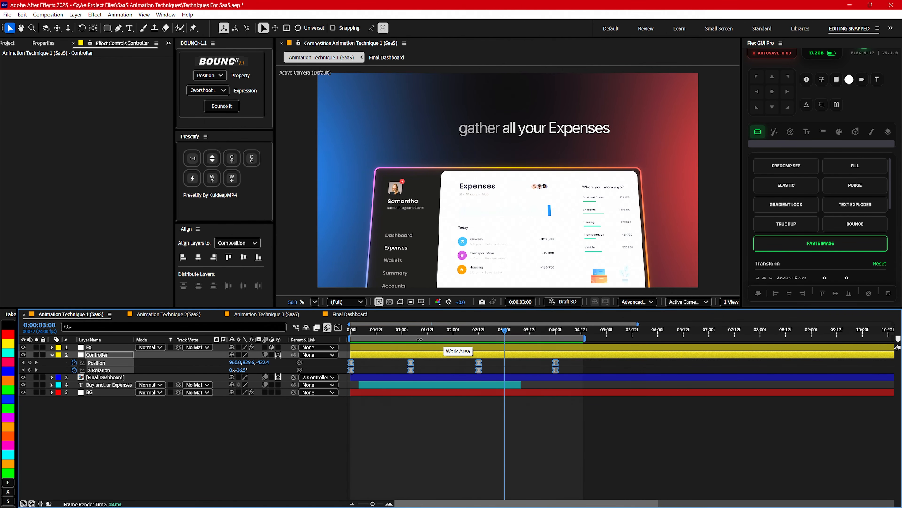
left_click(338, 328)
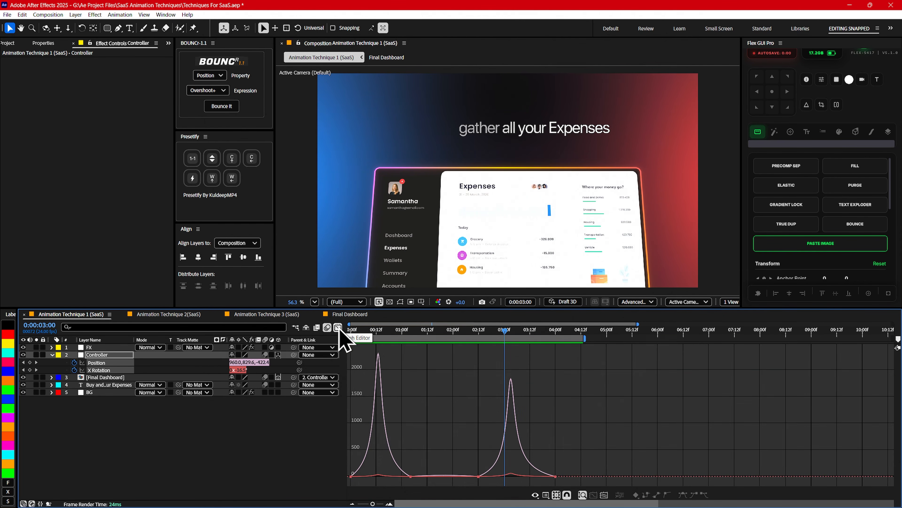
left_click_drag(433, 462, 347, 494)
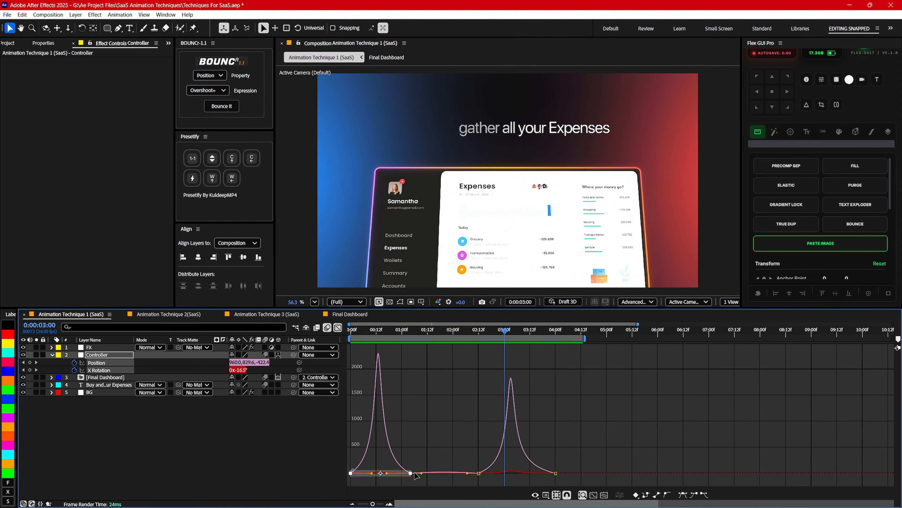
left_click_drag(384, 332, 505, 350)
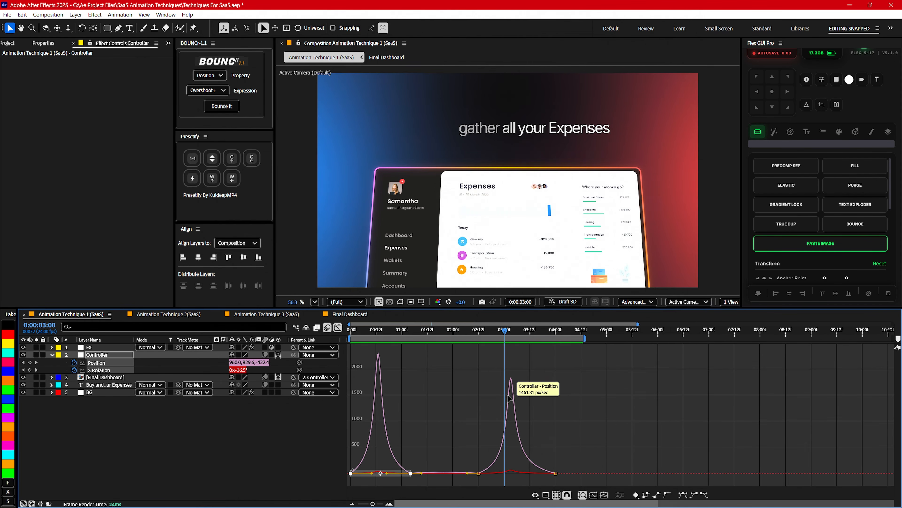
left_click(338, 327)
Preview the dashboard animation from the first frame and scrub through it to 0:00:03:02
key("Home")
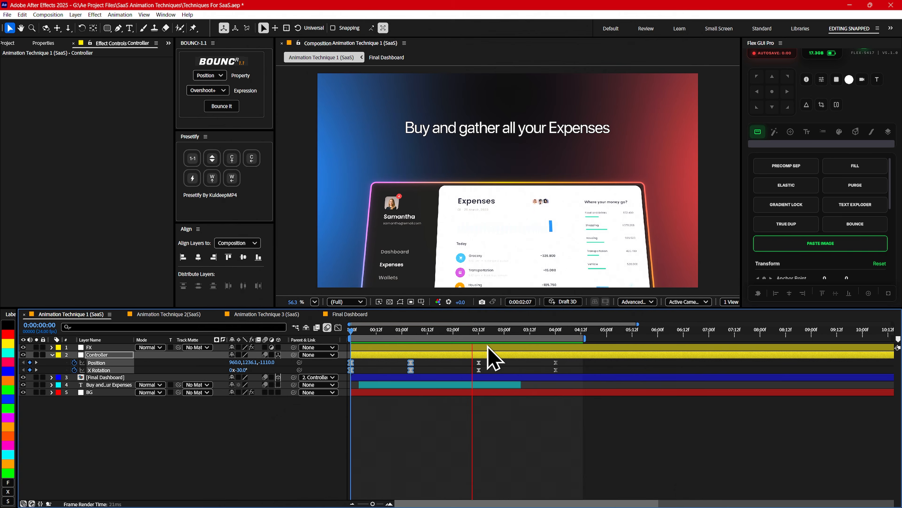
key("space")
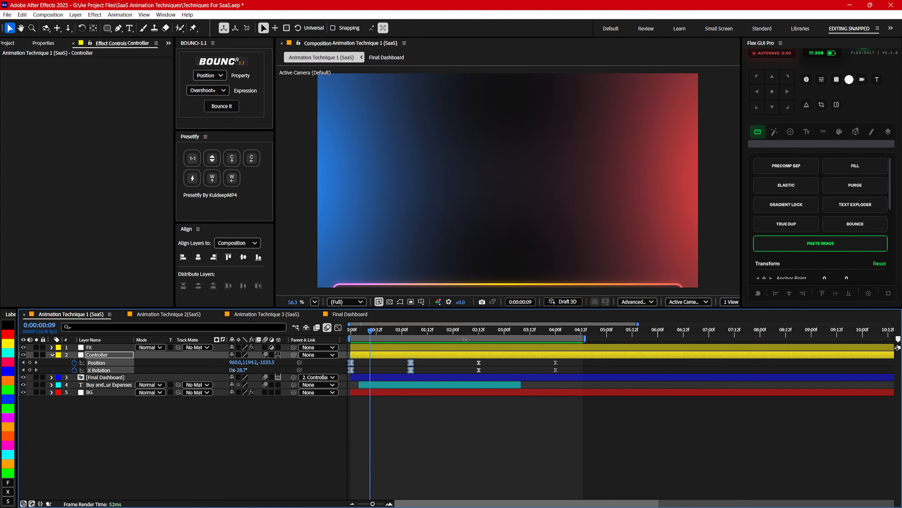
left_click_drag(397, 329, 508, 325)
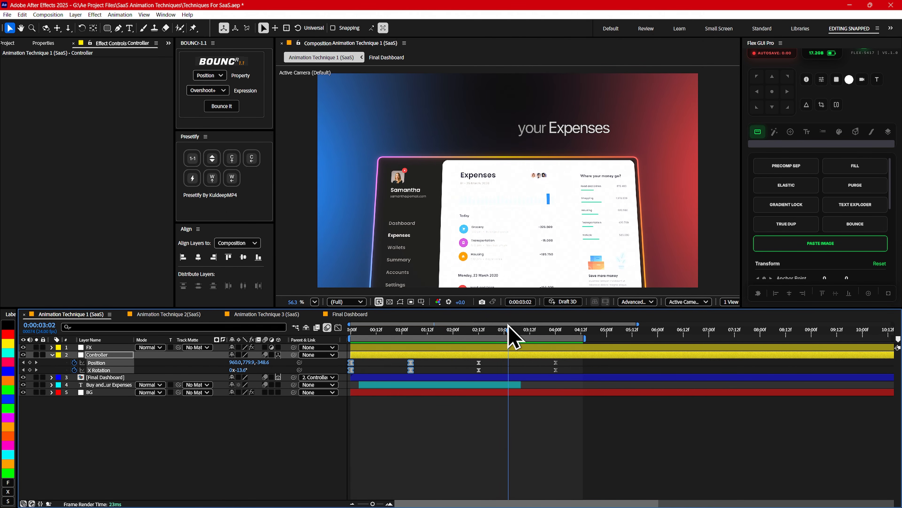
Check the composition's frame rate settings, replay the animation from the start, and scrub back to 0:00:00:14
key("ctrl+k")
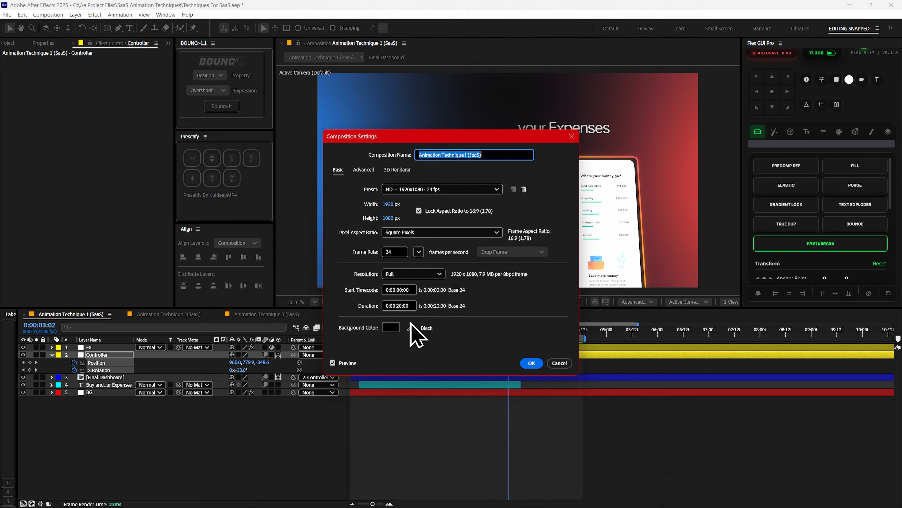
left_click(531, 363)
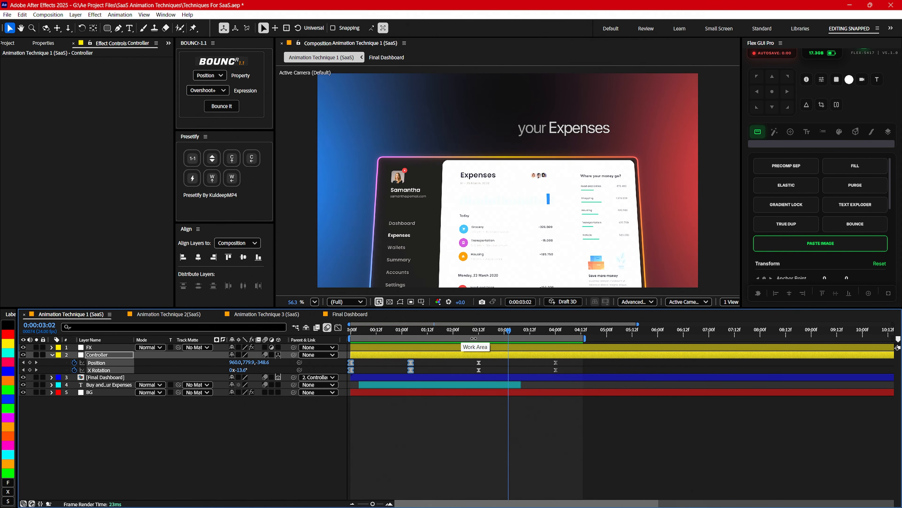
left_click_drag(463, 334, 322, 338)
key("space")
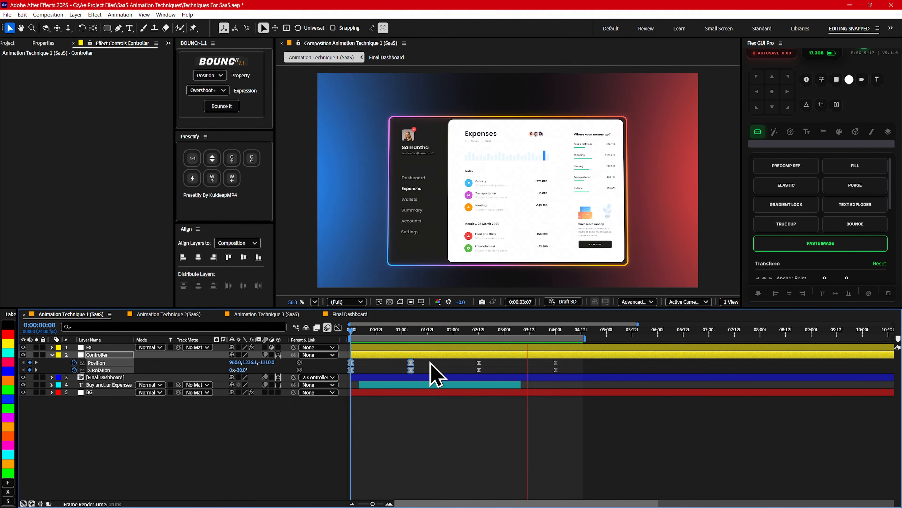
left_click(427, 333)
left_click_drag(427, 333, 380, 334)
Examine the Posterize Time effect on the FX adjustment layer and the list of new layer types
left_click(101, 348)
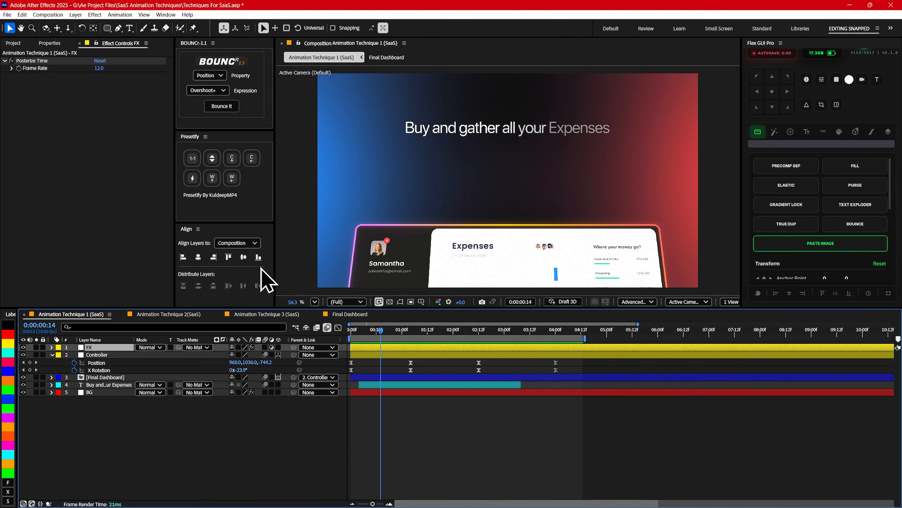
left_click(75, 15)
mouse_move(88, 25)
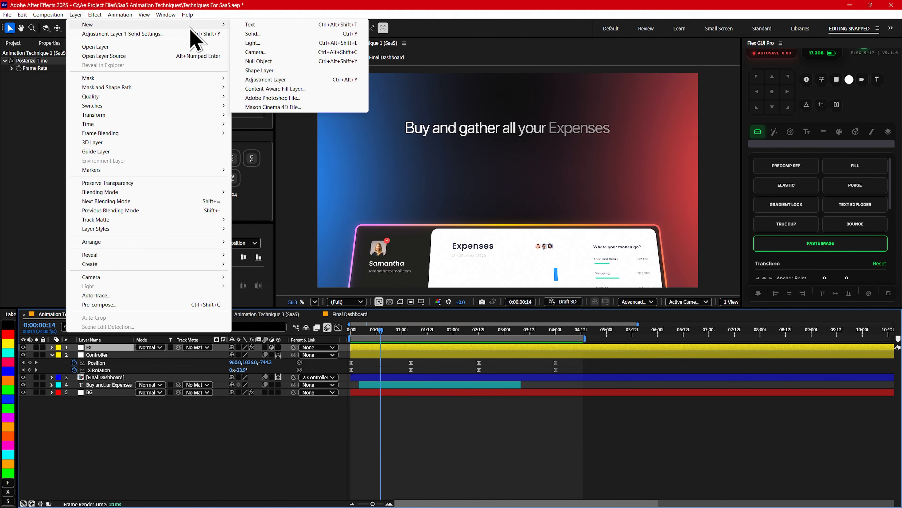
left_click(112, 449)
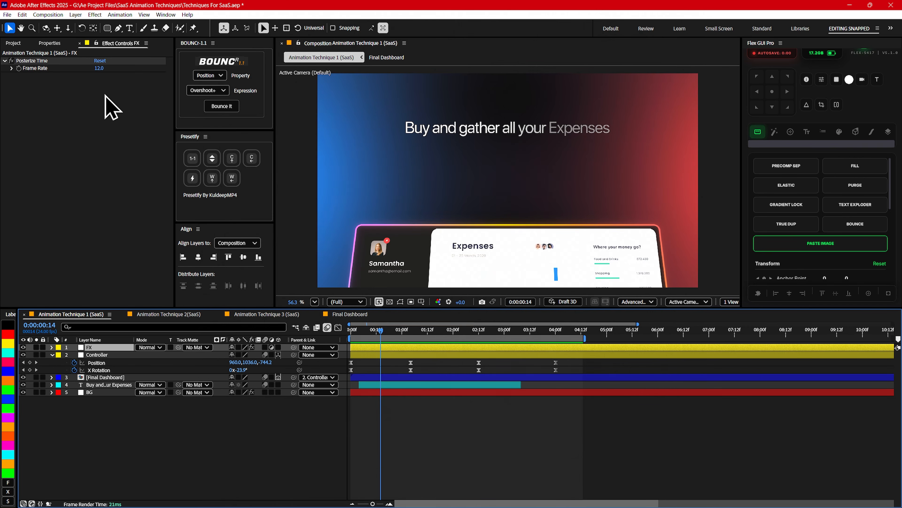
Return to the first frame, collapse the Controller's keyframed properties, and select the "Buy and gather all your Expenses" text layer
left_click_drag(382, 334, 338, 334)
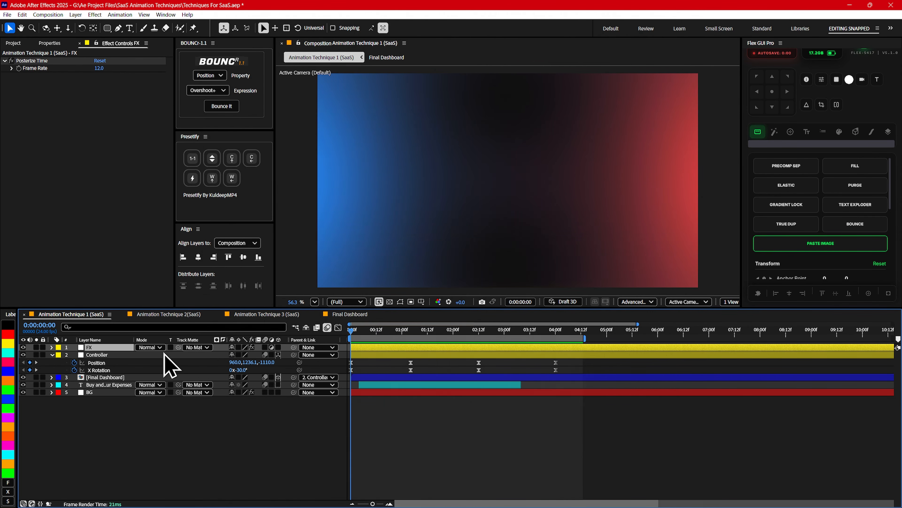
left_click(92, 355)
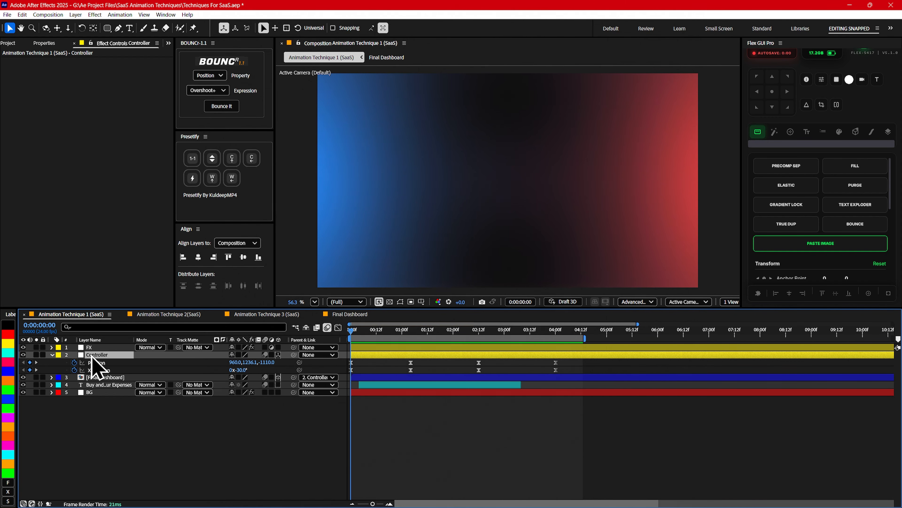
key("u")
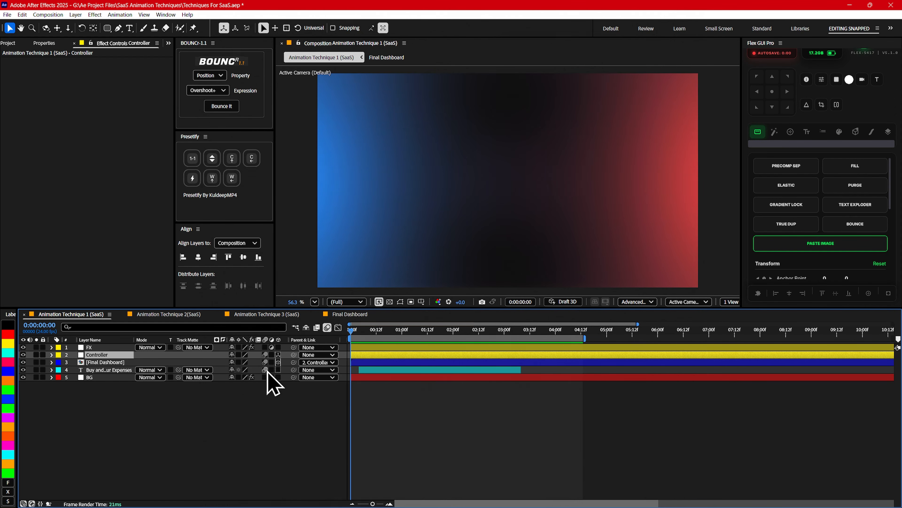
left_click(390, 371)
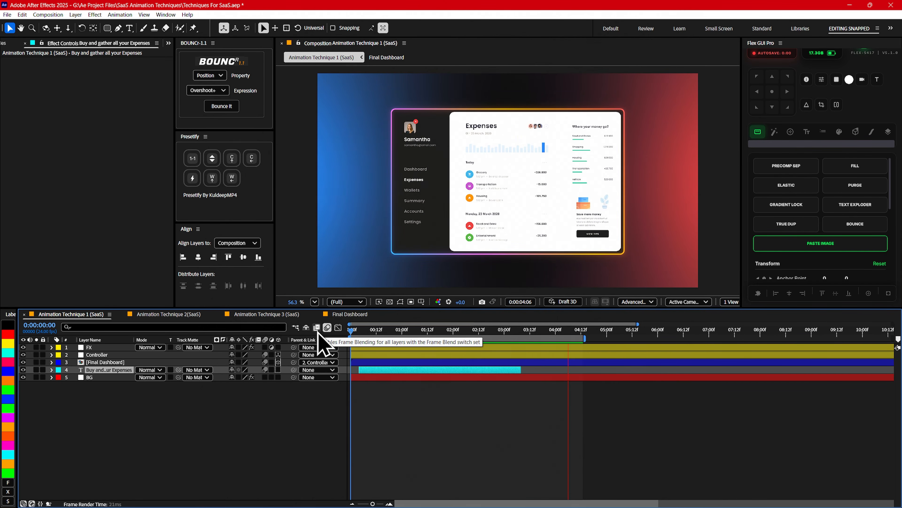
Switch to the Animation Technique 2(SaaS) composition and inspect the BG layer's 4-Color Gradient at 0:00:01:15
left_click(169, 315)
left_click_drag(373, 330, 419, 336)
left_click(107, 385)
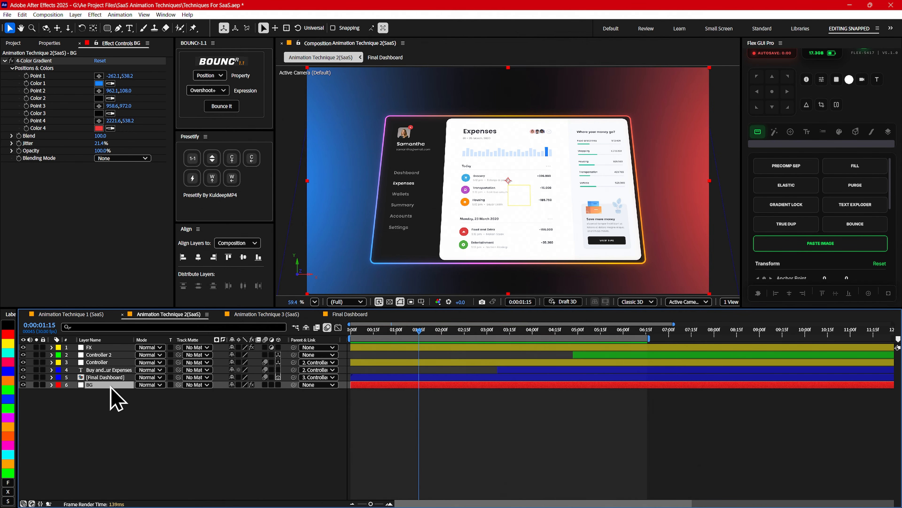
Move the Final Dashboard layer directly above the text layer in the Animation Technique 2(SaaS) layer stack
left_click_drag(106, 377, 102, 370)
left_click(95, 362)
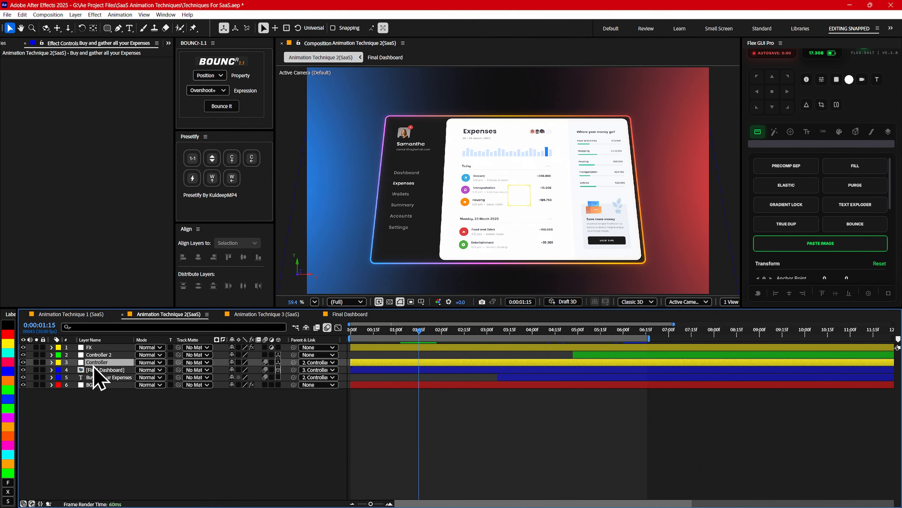
left_click(97, 370)
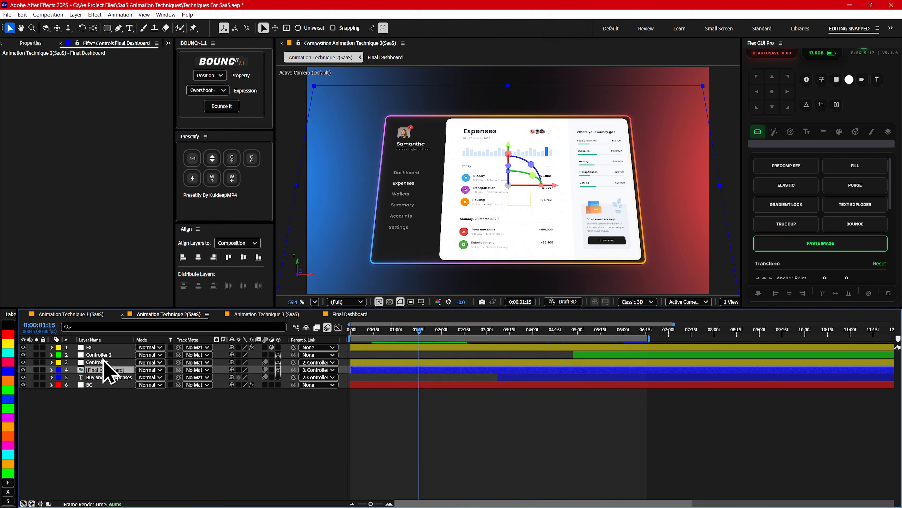
Reveal the keyframed properties of the Controller layer directly above Final Dashboard in the Animation Technique 2(SaaS) composition
left_click(91, 364)
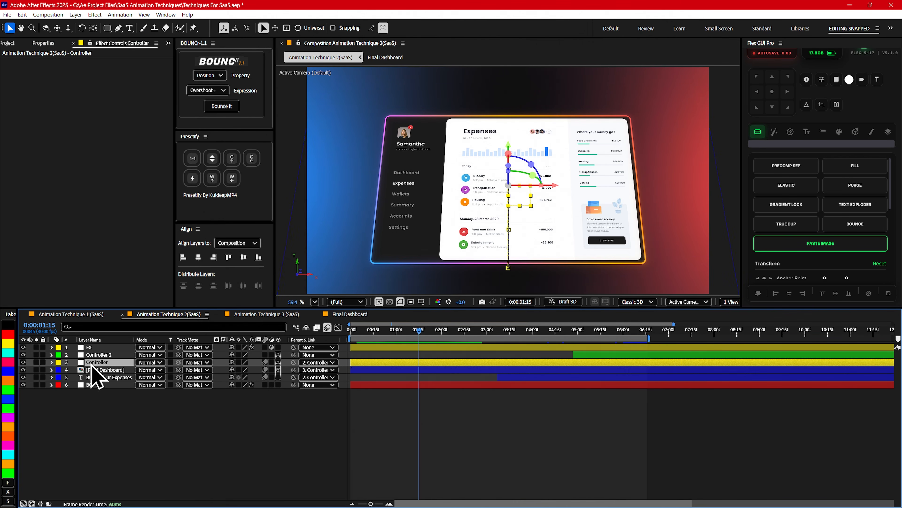
left_click(100, 369)
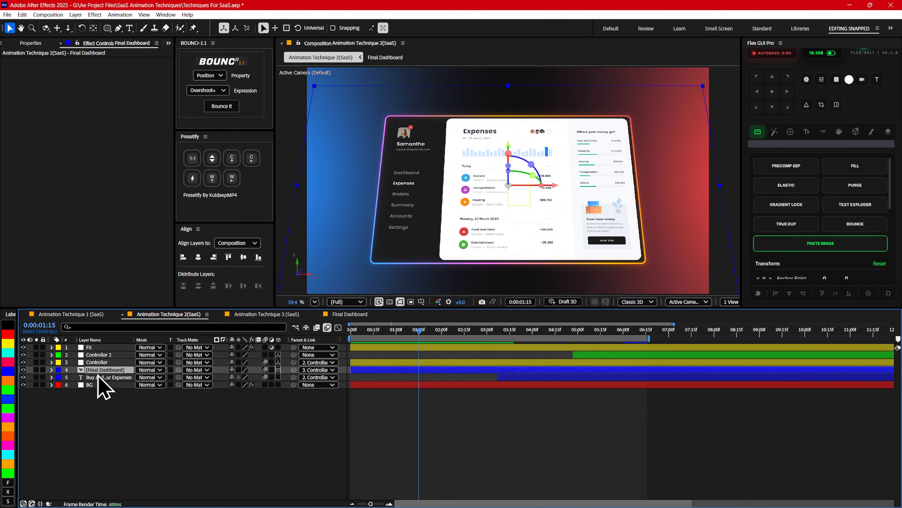
left_click(102, 365)
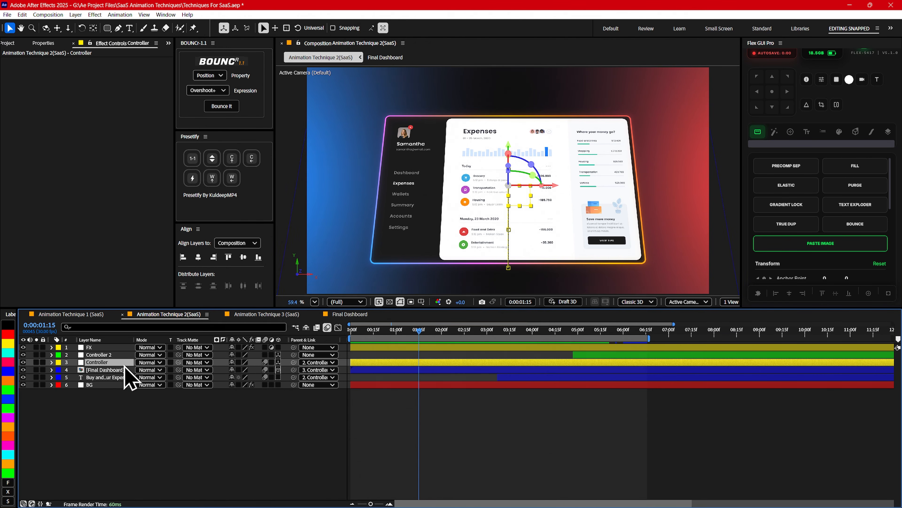
key("u")
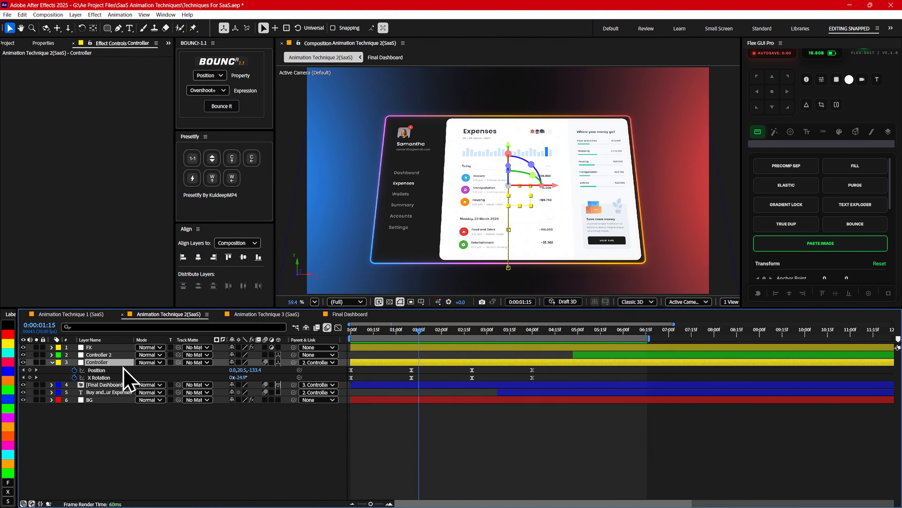
Examine the Controller's Position and X Rotation values at the first frame and at the second keyframe, 0:00:01:10
left_click_drag(378, 329, 338, 329)
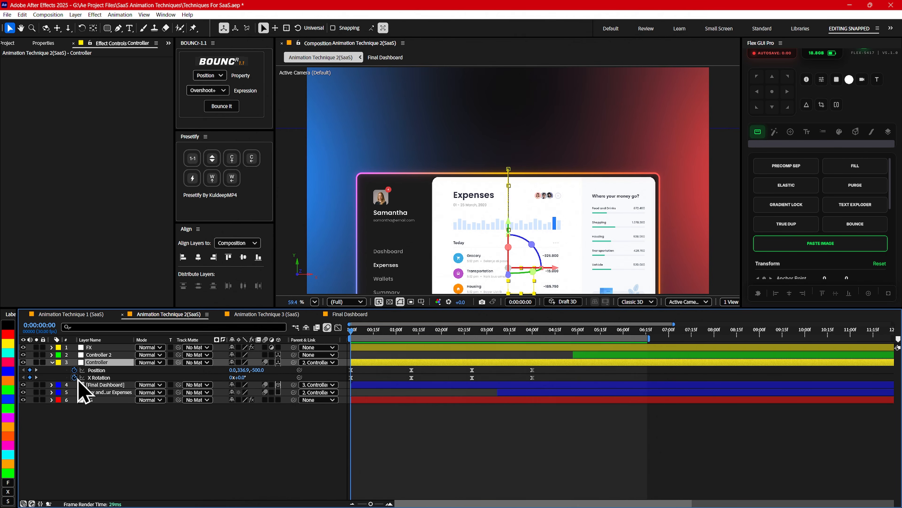
left_click(411, 336)
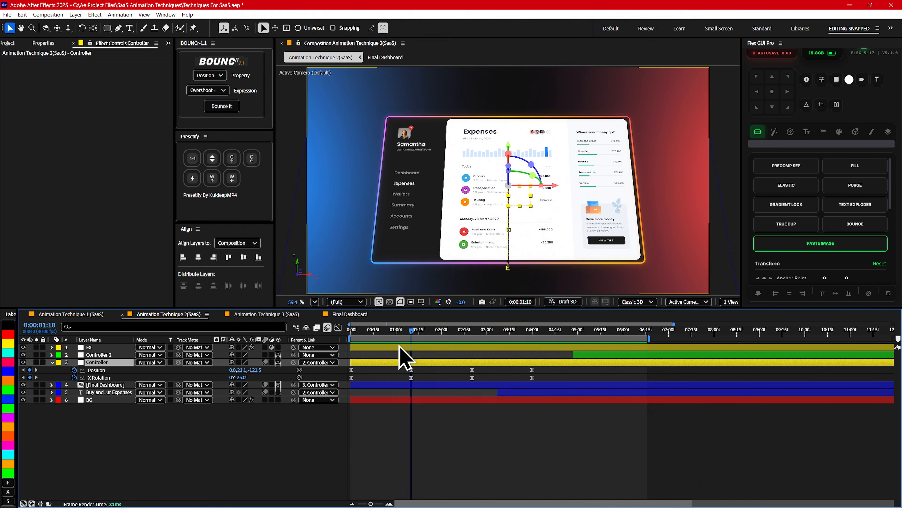
left_click_drag(386, 333, 337, 336)
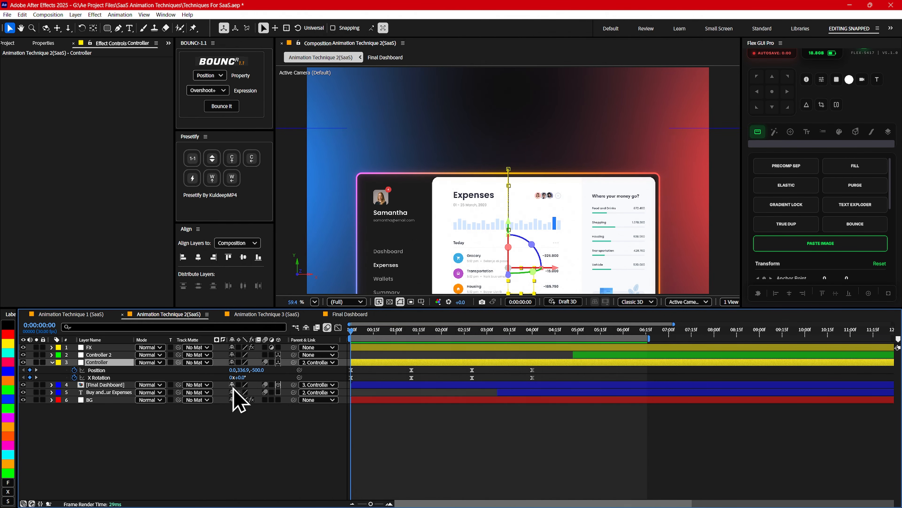
left_click(411, 334)
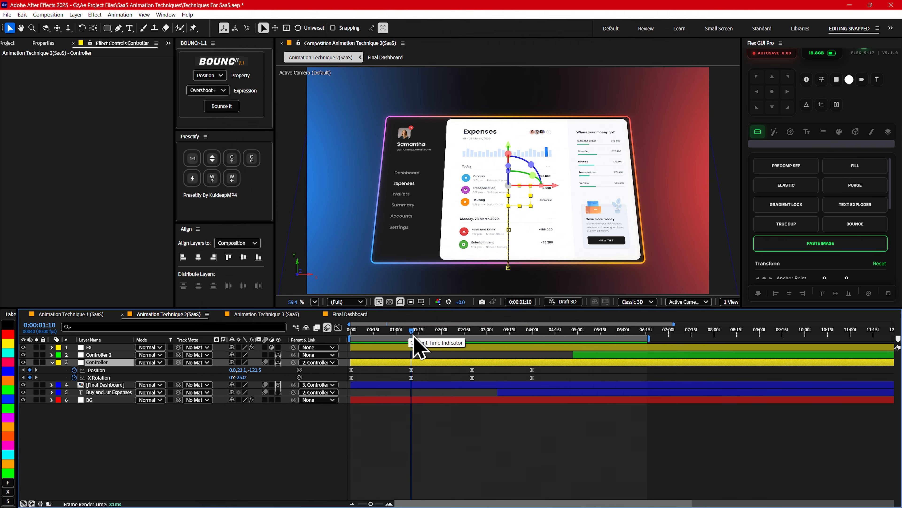
Check the Controller's values at the third keyframe, 0:00:02:20, and go back to the second keyframe at 0:00:01:10 to compare
left_click_drag(409, 333, 472, 336)
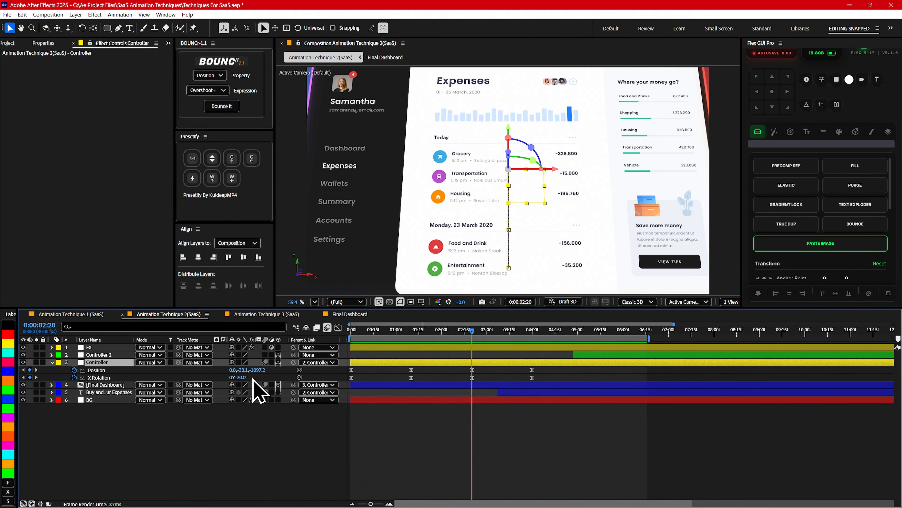
left_click(412, 332)
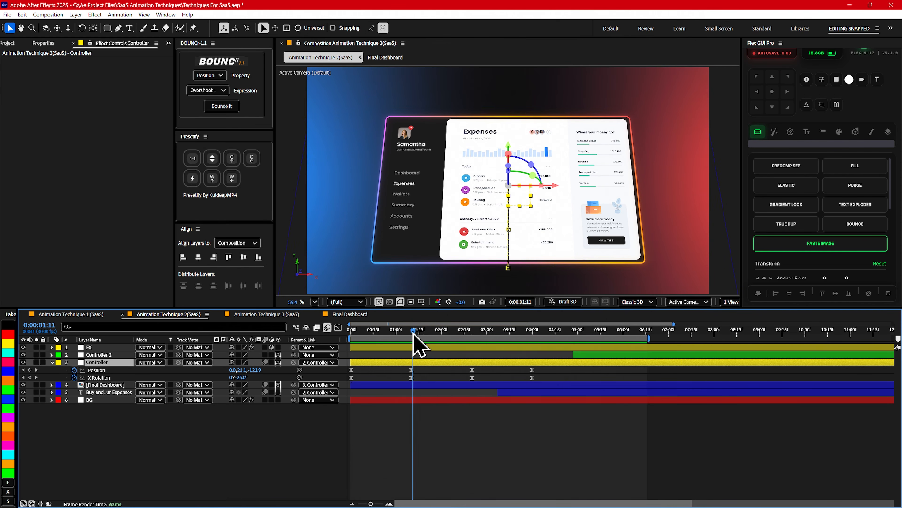
key("Caps_Lock")
key("Caps_Lock")
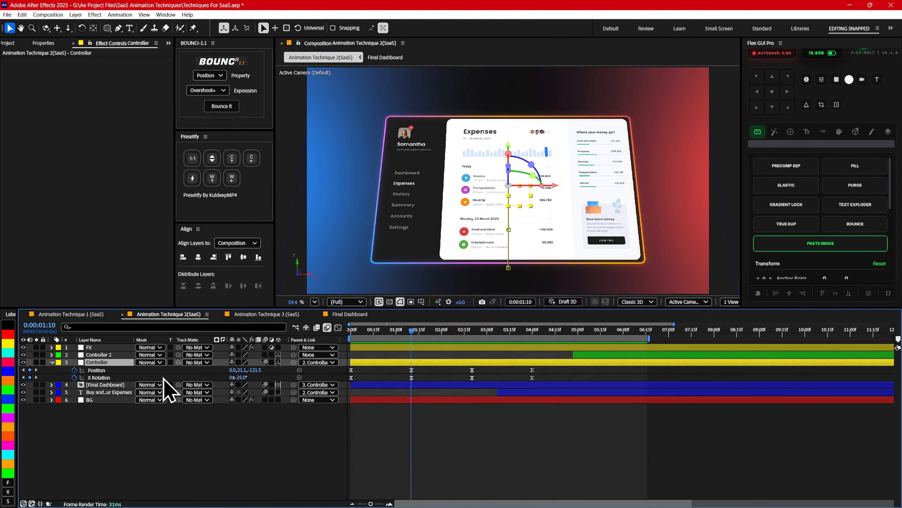
Check the Controller's Position and X Rotation values at the keyframes at 0:00:02:20 and 0:00:04:00
left_click(472, 331)
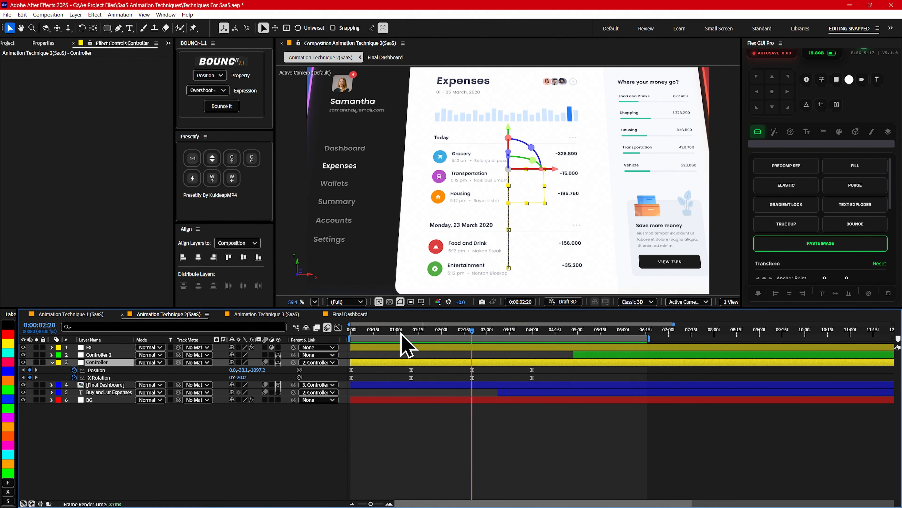
left_click_drag(402, 335, 532, 336)
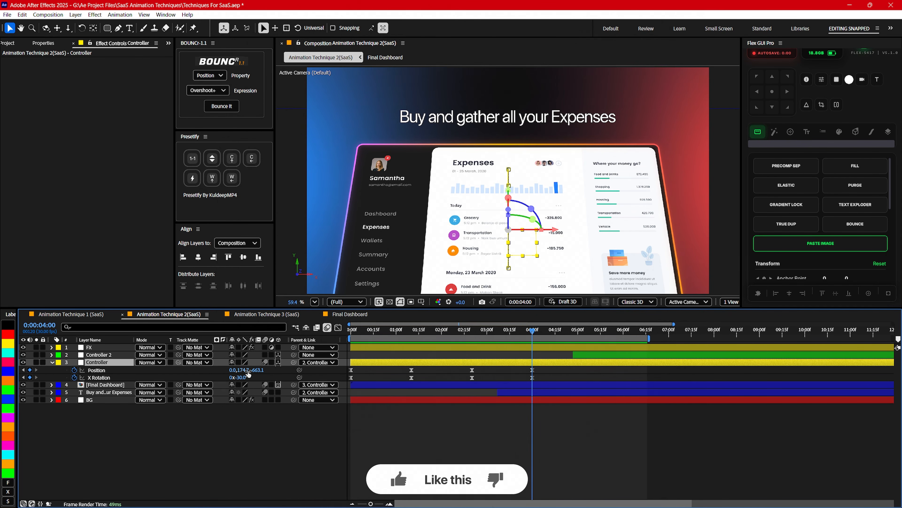
mouse_move(497, 331)
left_mouse_down()
mouse_move(489, 332)
mouse_move(533, 336)
mouse_move(465, 337)
mouse_move(530, 337)
mouse_move(502, 337)
left_mouse_up()
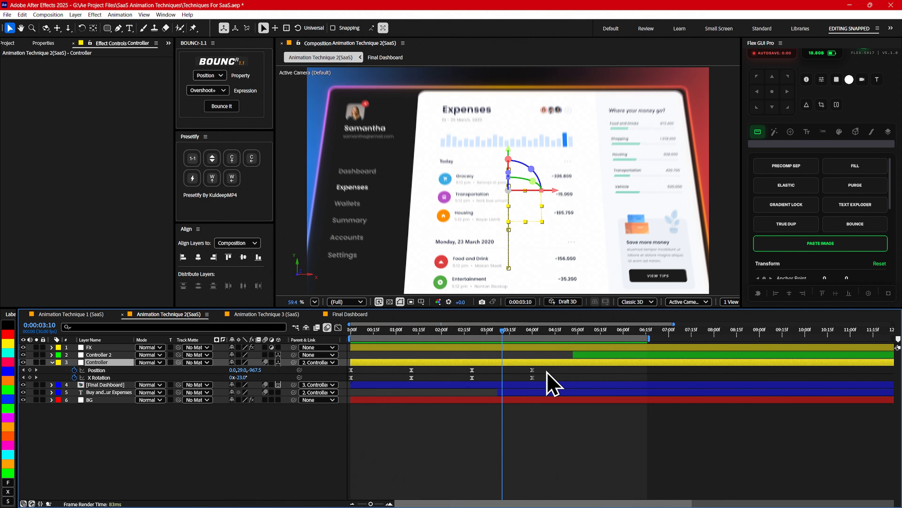
Select all Controller Position and X Rotation keyframes and examine their easing curves in the speed graph
left_click_drag(547, 370, 332, 391)
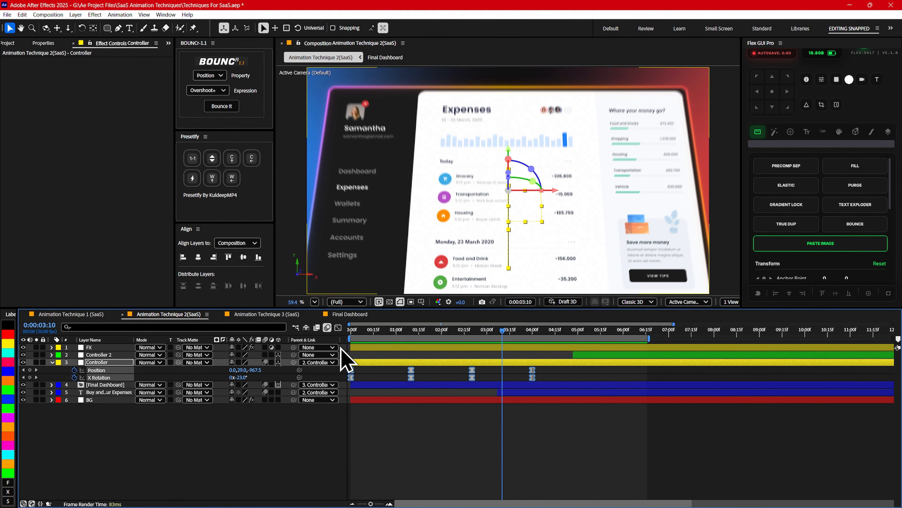
left_click(338, 327)
right_click(574, 379)
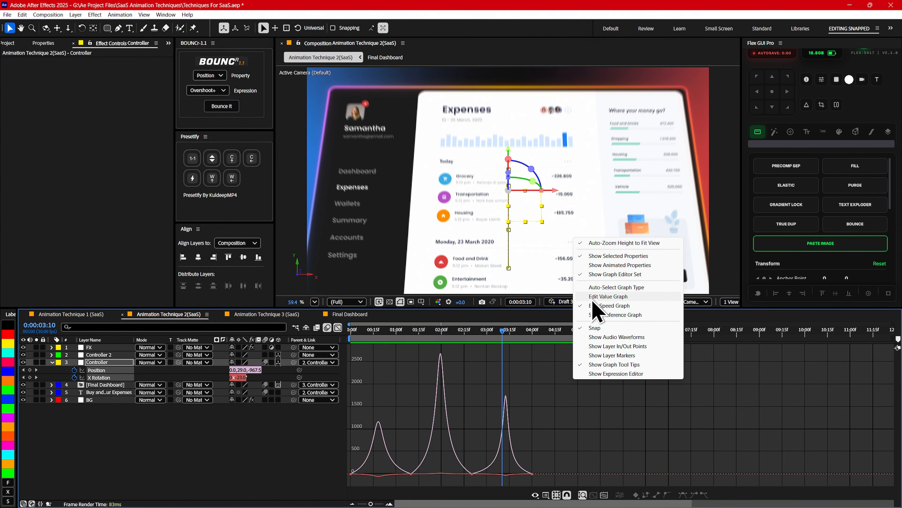
left_click(534, 414)
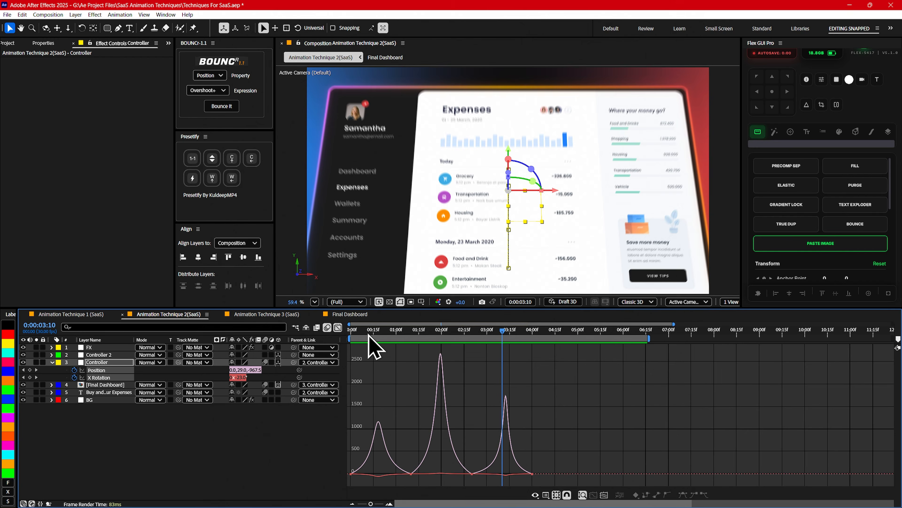
left_click_drag(368, 335, 362, 336)
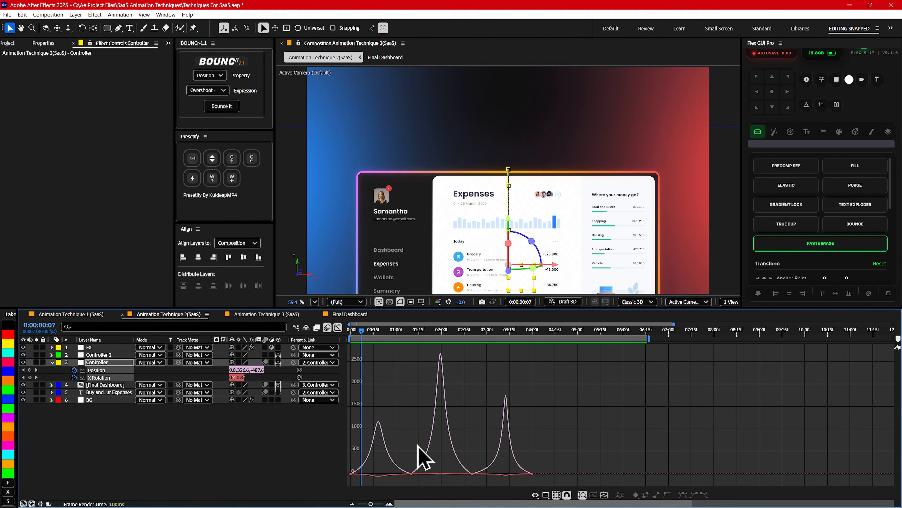
left_click(337, 328)
Preview the Animation Technique 2(SaaS) composition from the first frame
mouse_move(379, 333)
left_mouse_down()
mouse_move(358, 332)
mouse_move(389, 334)
left_mouse_up()
key("Home")
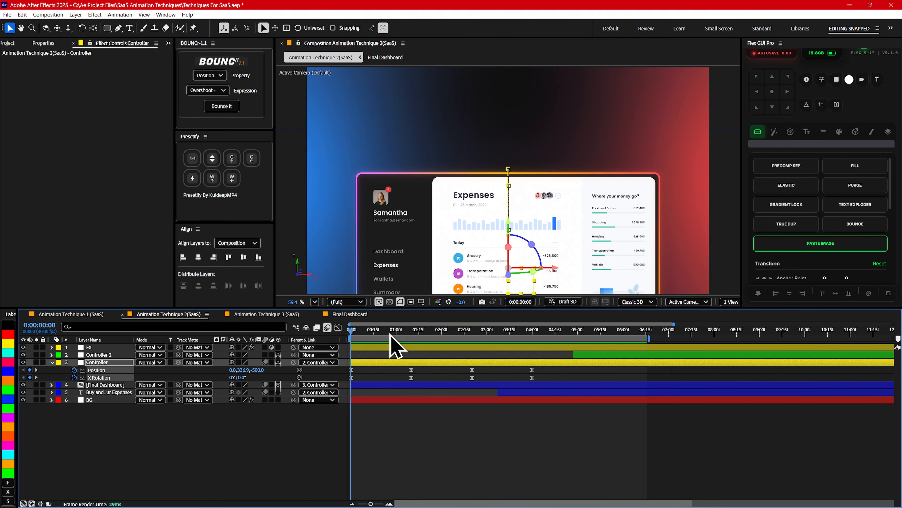
key("space")
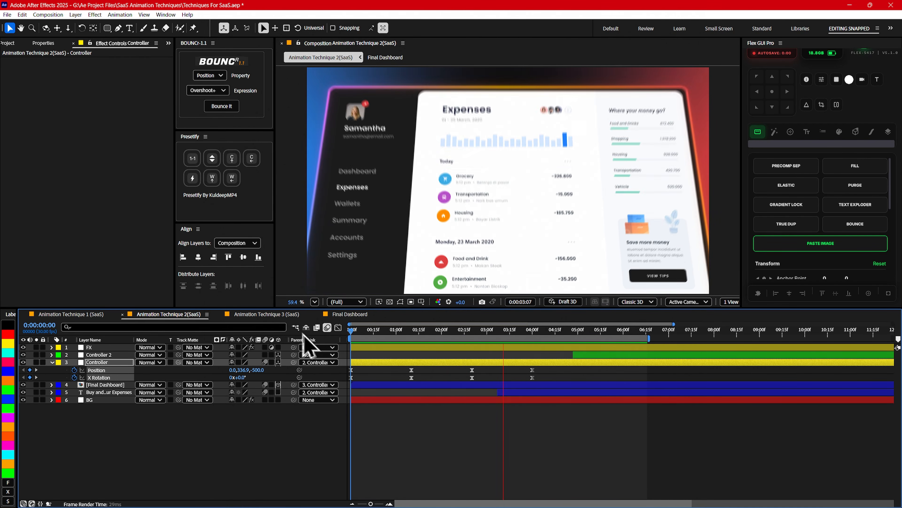
key("space")
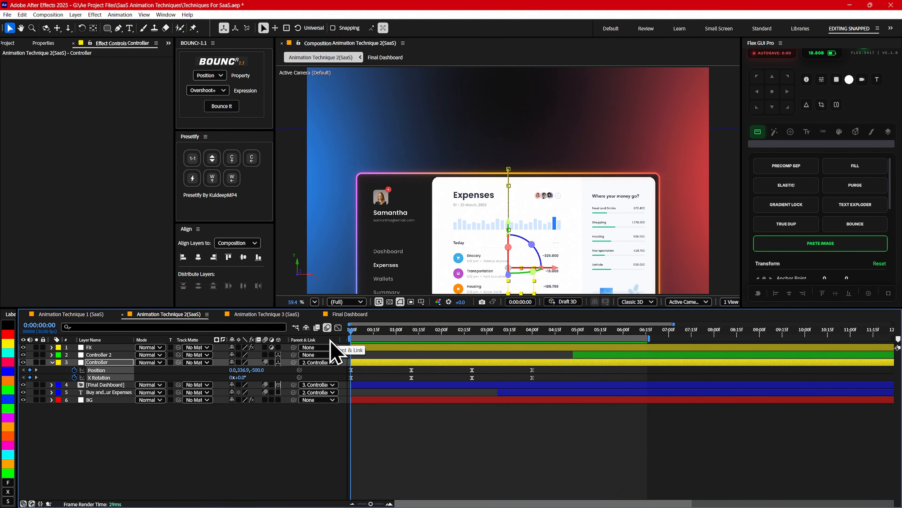
key("space")
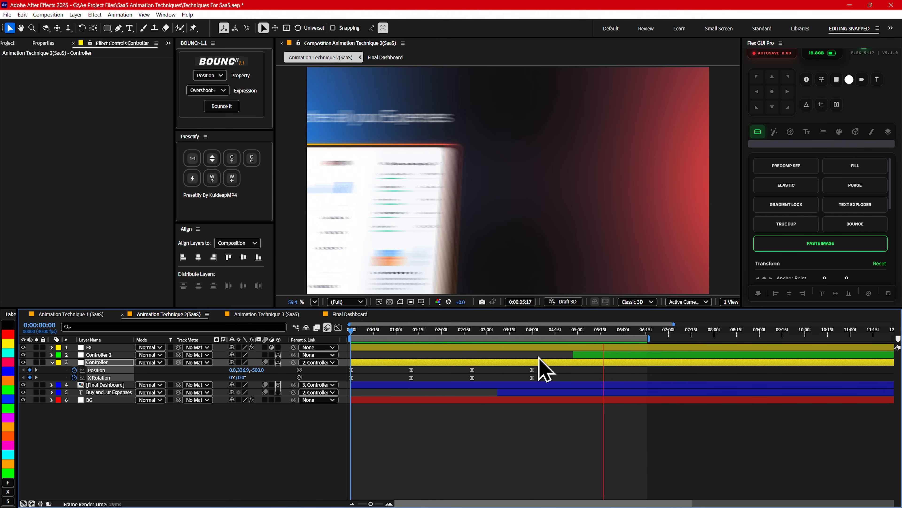
key("space")
Return to the Controller's last keyframe at 0:00:04:00 and look up the command that creates a new null object
left_click_drag(561, 330, 533, 331)
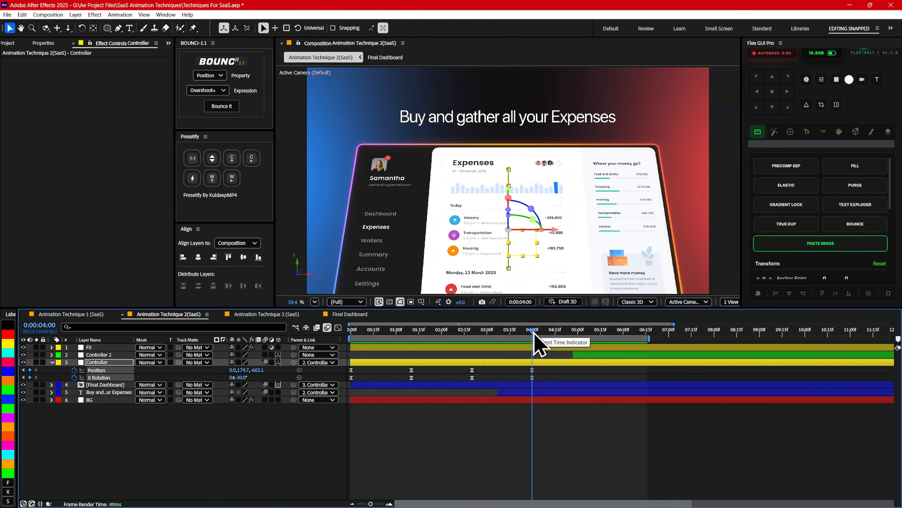
left_click(436, 384)
left_click(198, 454)
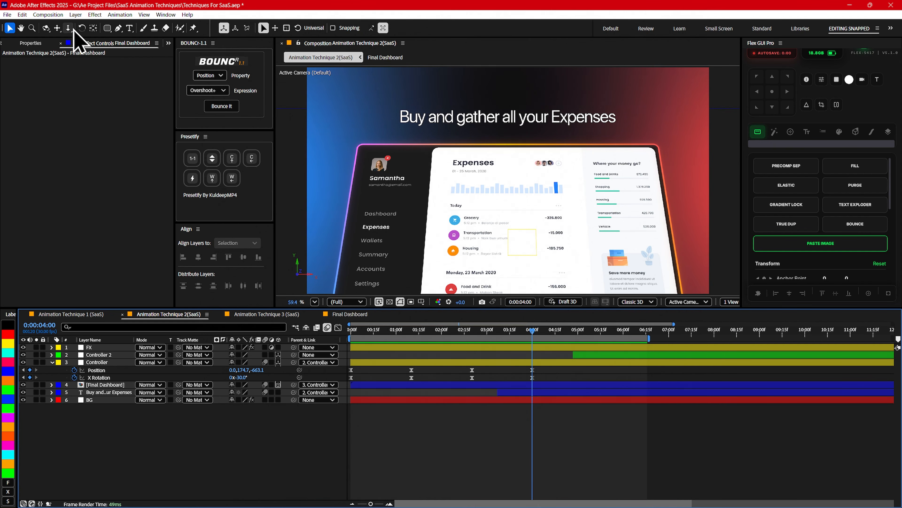
left_click(75, 16)
mouse_move(100, 25)
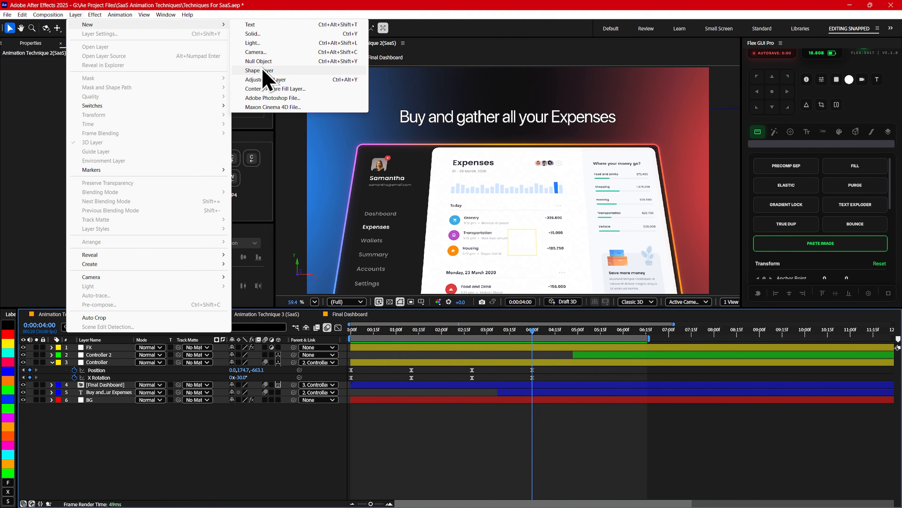
left_click(113, 371)
Review the Controller 2 null together with the Controller and text layers that are parented to it
left_click(91, 354)
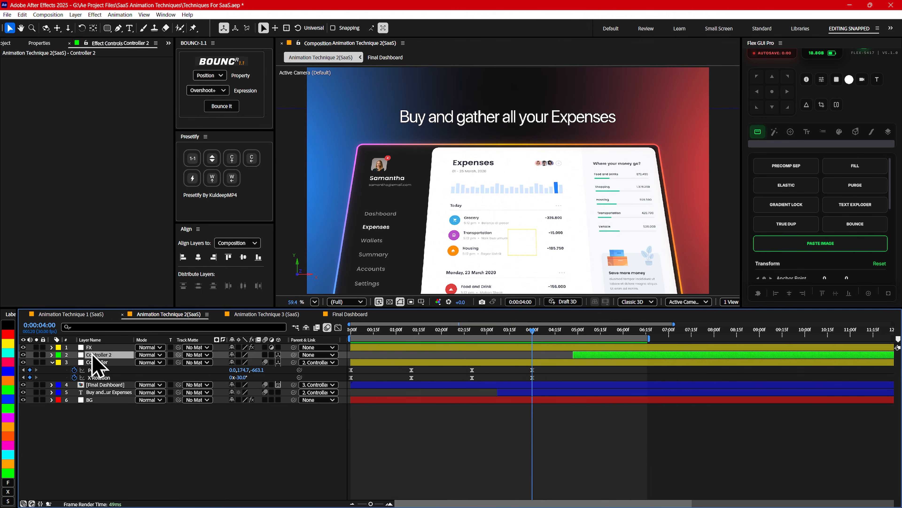
left_click(103, 362)
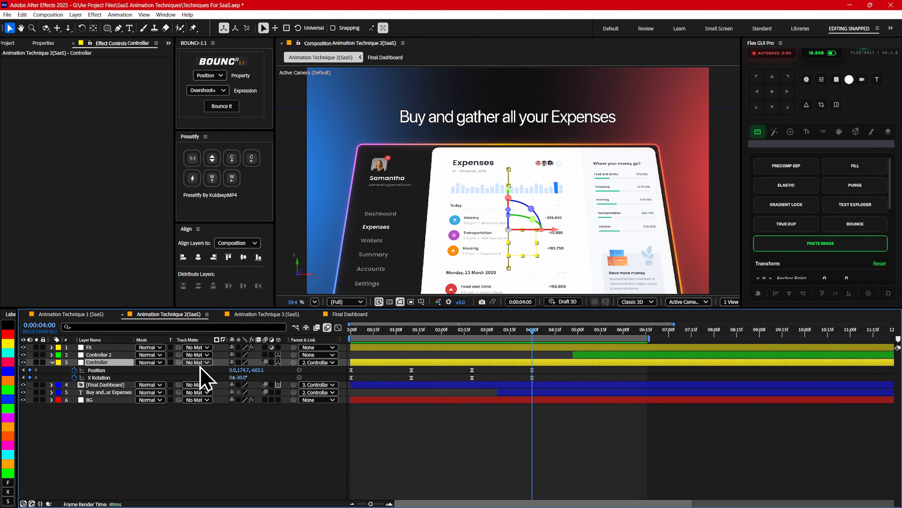
left_click(99, 355)
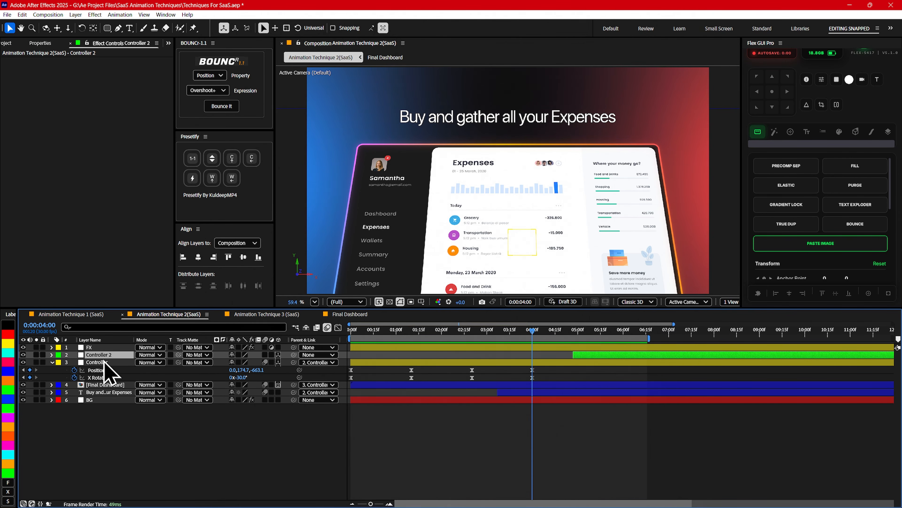
left_click(103, 392)
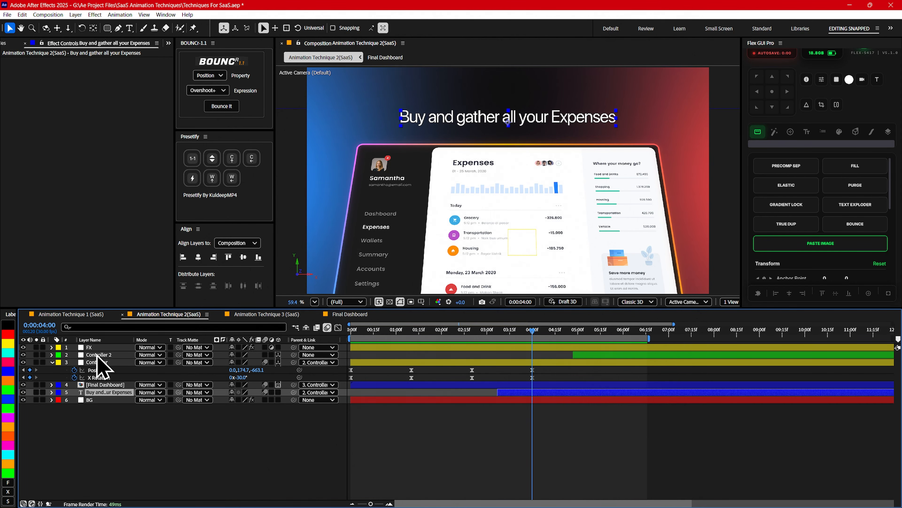
Reveal Controller 2's keyframed Position and compare its values at 0:00:04:27 and 0:00:06:00
left_click(542, 332)
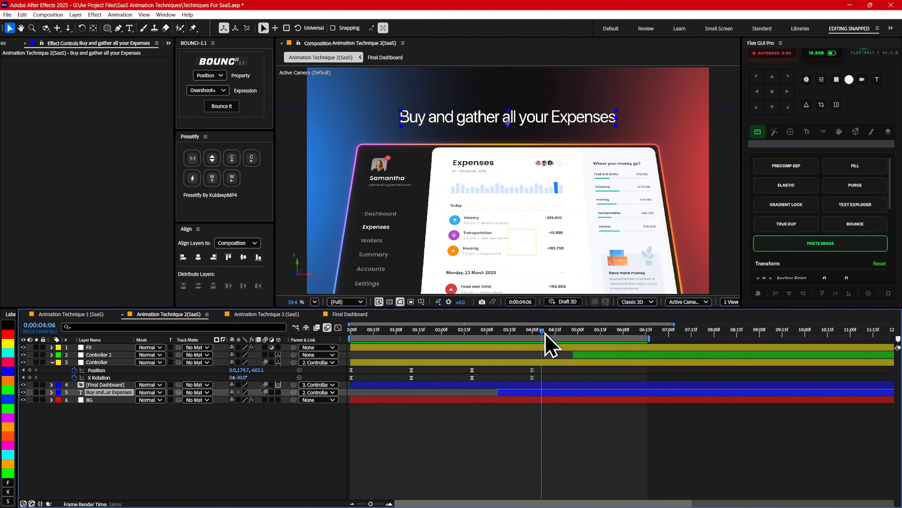
left_click_drag(546, 335, 572, 336)
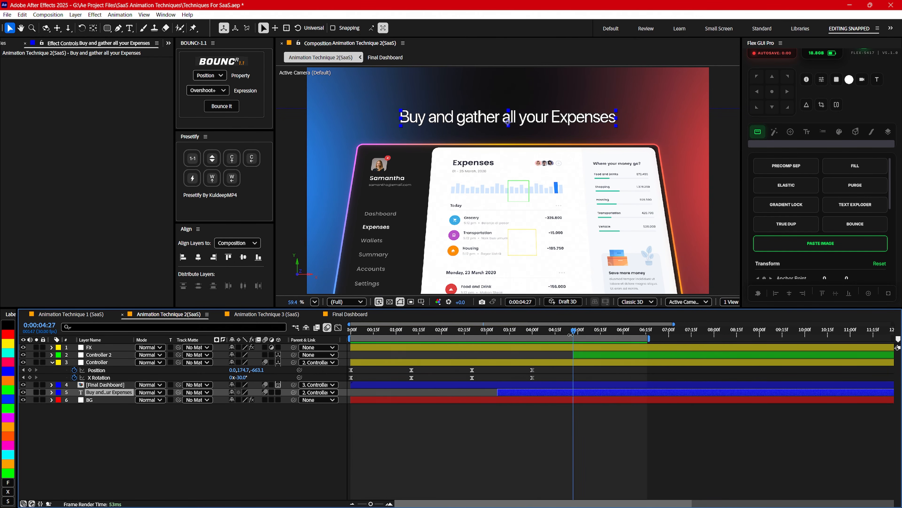
left_click(588, 355)
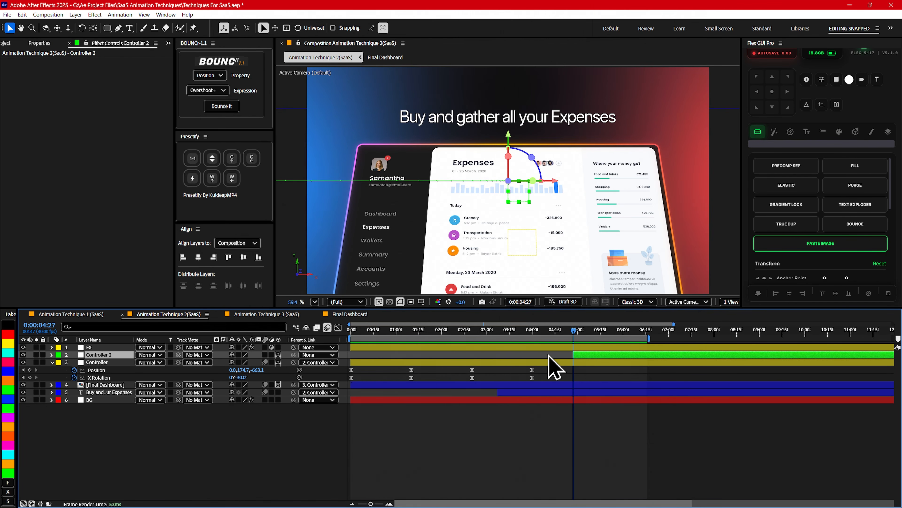
key("u")
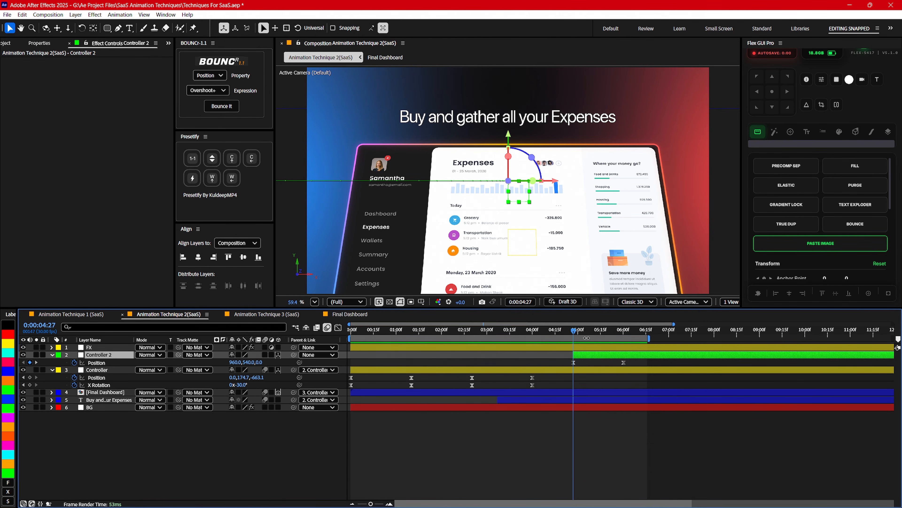
left_click_drag(587, 338, 624, 337)
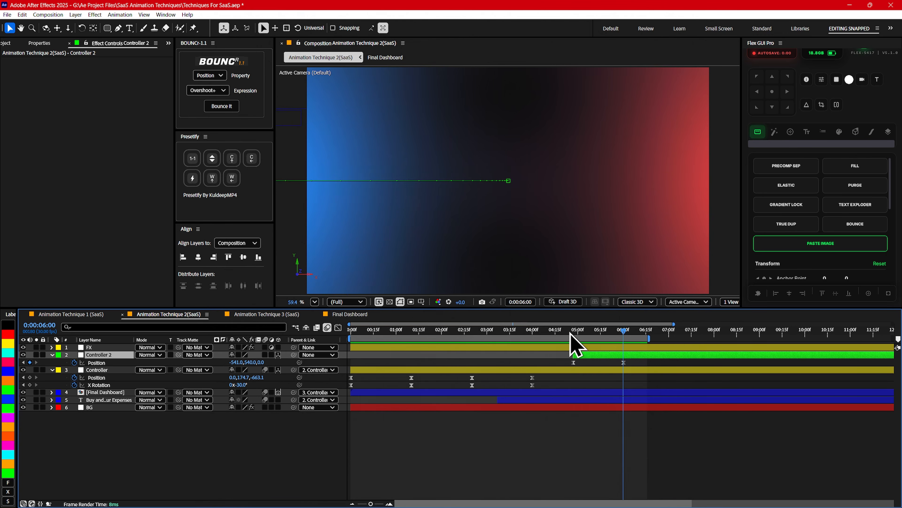
mouse_move(571, 333)
left_mouse_down()
mouse_move(639, 334)
mouse_move(577, 334)
left_mouse_up()
Examine the speed graph of Controller 2's two Position keyframes, and scrub through the resulting exit movement
left_click_drag(634, 360, 568, 374)
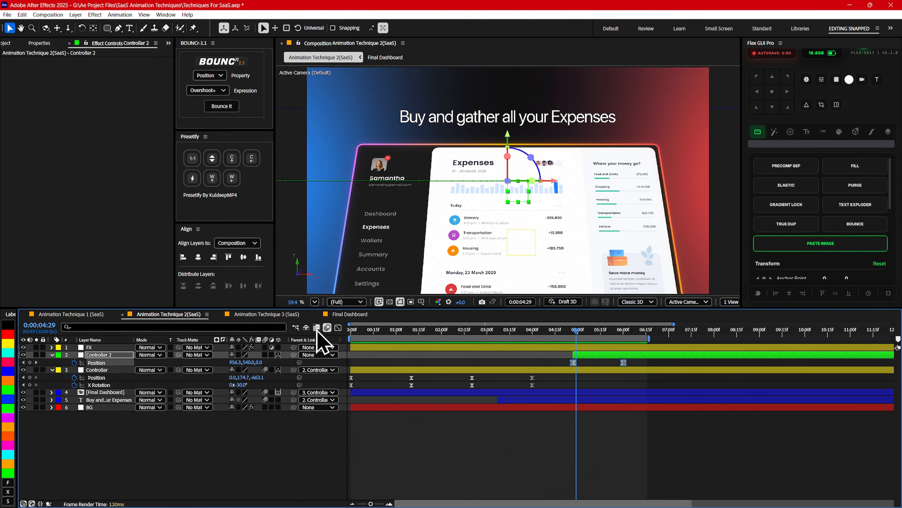
left_click(338, 327)
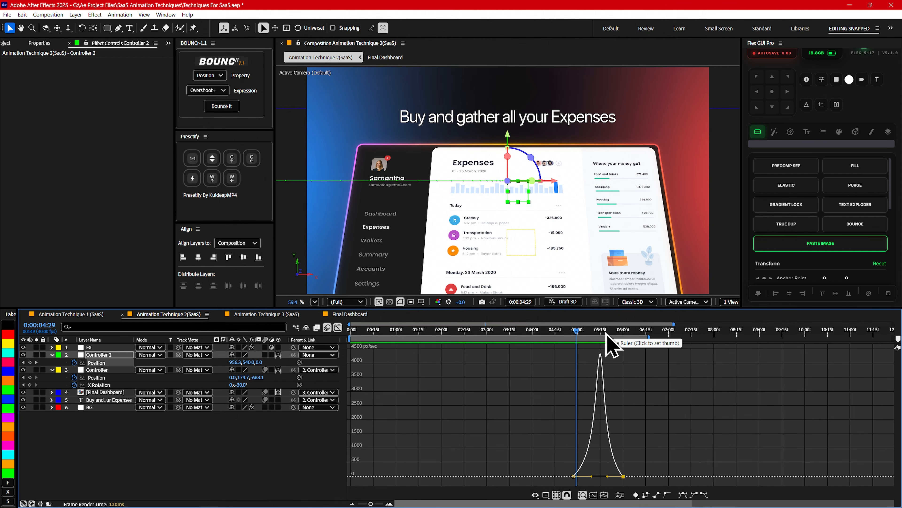
mouse_move(668, 501)
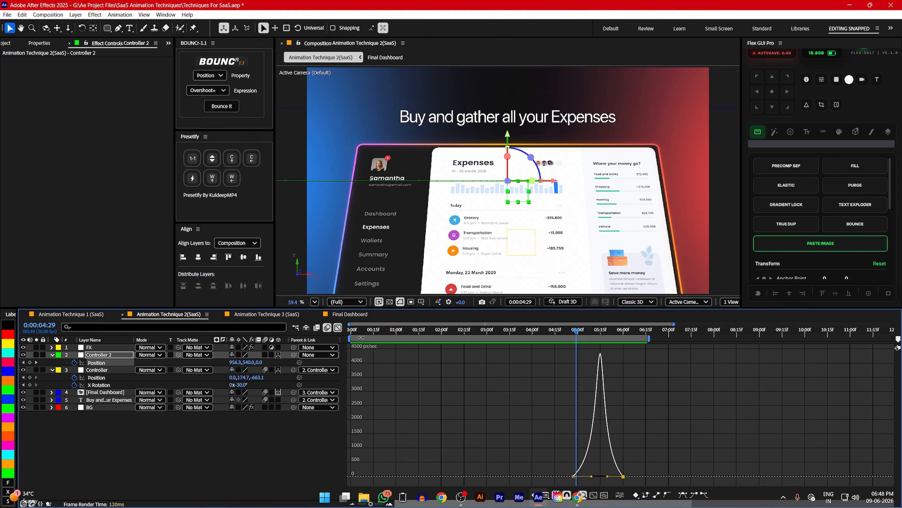
left_click(338, 327)
left_click_drag(574, 333, 596, 340)
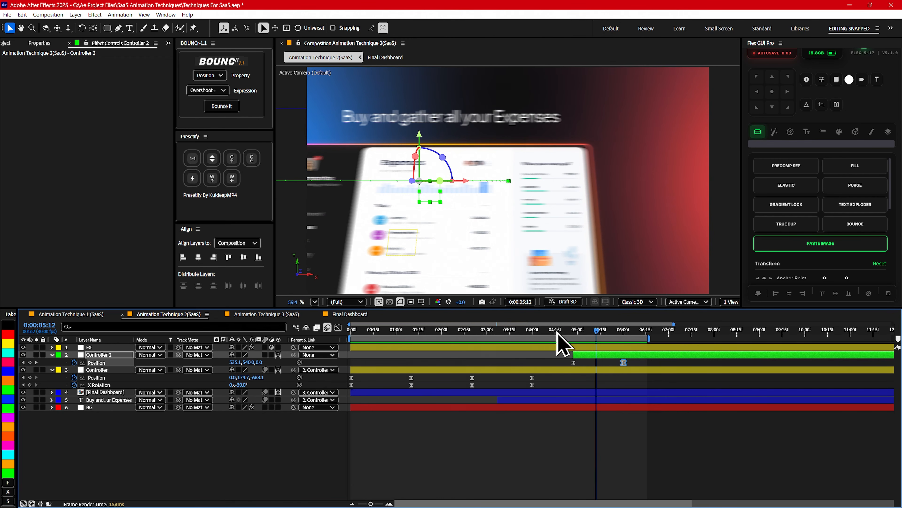
Inspect the Posterize Time effect on the FX layer and look up the command that creates an adjustment layer
left_click(93, 348)
left_click(146, 435)
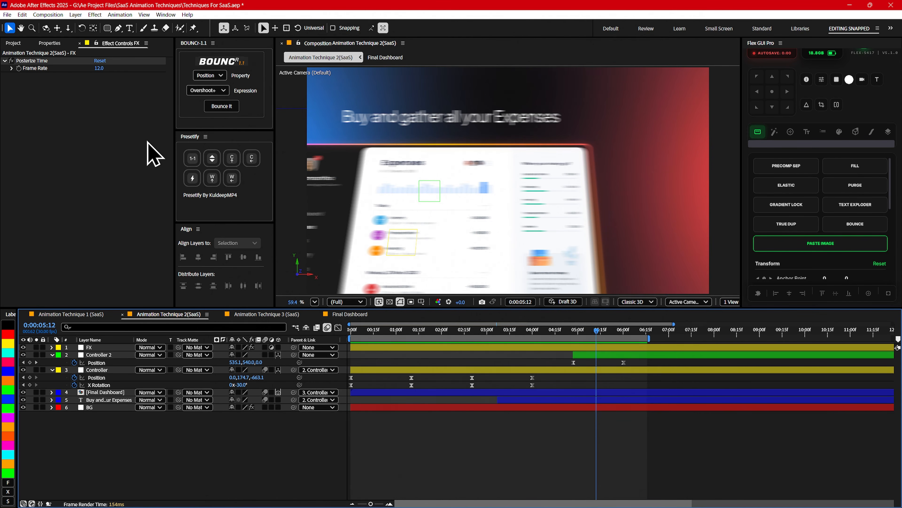
left_click(75, 14)
mouse_move(81, 24)
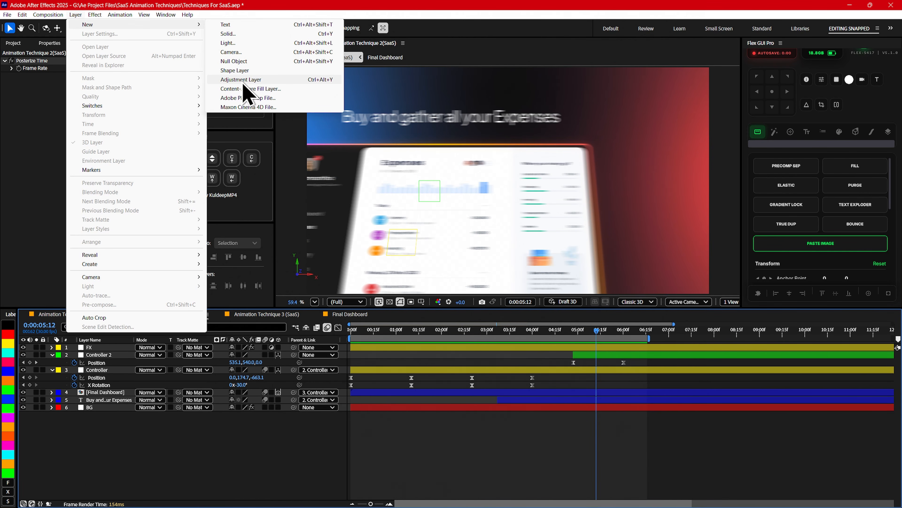
left_click(159, 448)
left_click(93, 348)
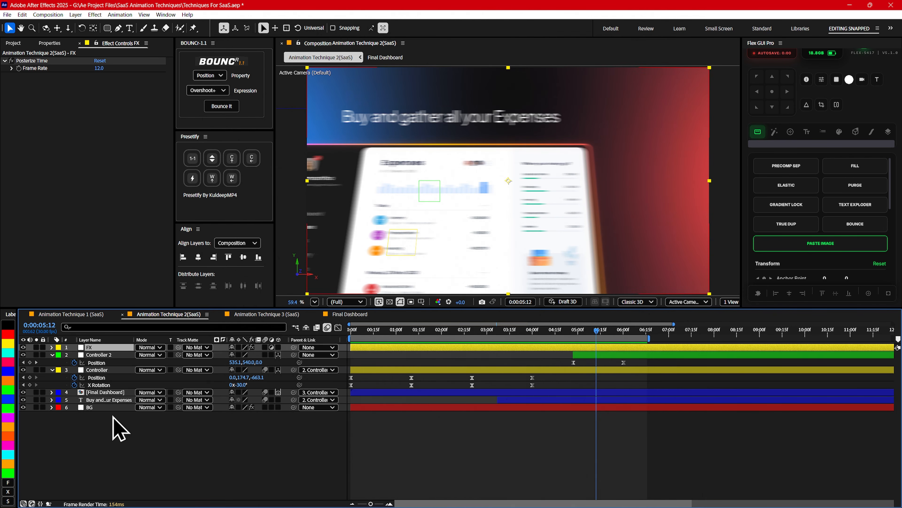
Collapse the revealed keyframe properties of the layers and apply motion blur to the animated layers
left_click(103, 393, "shift")
key("u")
left_click_drag(484, 333, 373, 337)
left_click_drag(260, 360, 258, 386)
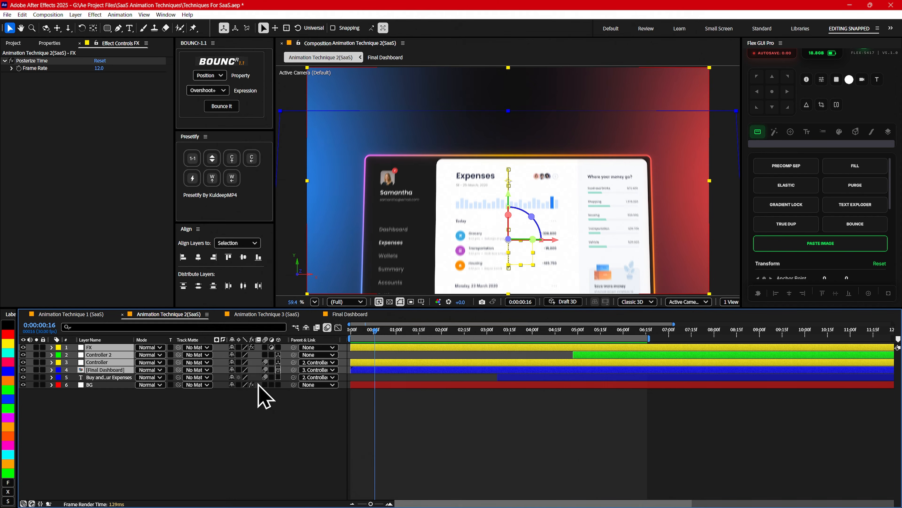
left_click(369, 403)
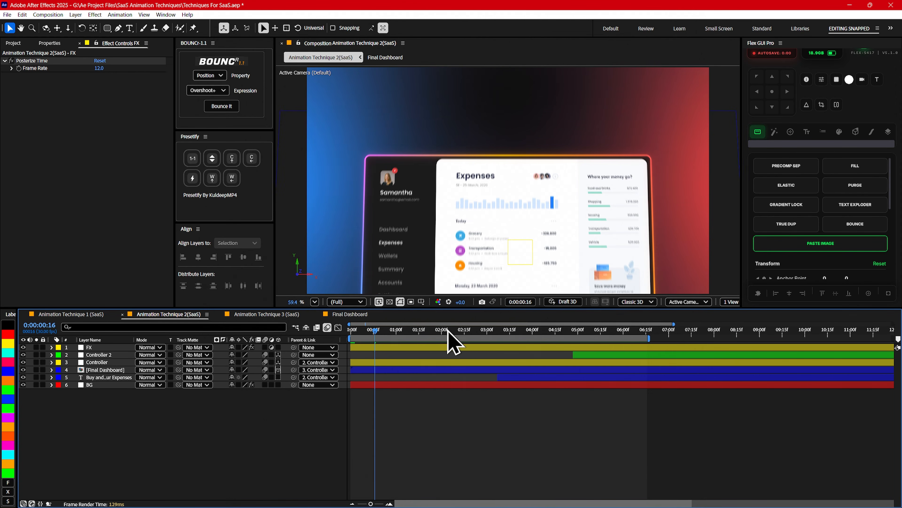
Preview the finished Animation Technique 2(SaaS) animation from its beginning
left_click_drag(445, 329, 329, 351)
key("space")
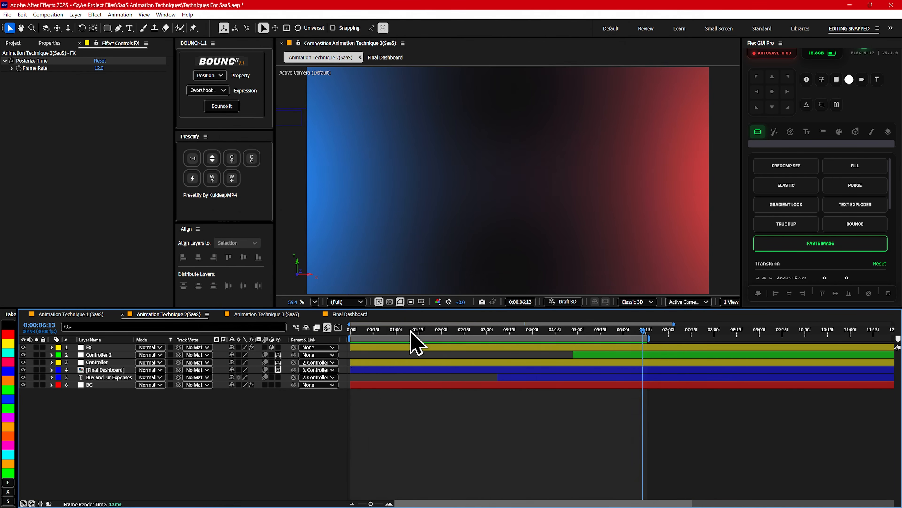
left_click_drag(409, 330, 353, 338)
Open the Animation Technique 3 (SaaS) composition and scrub to the headline's appearance at 0:00:00:24
key("space")
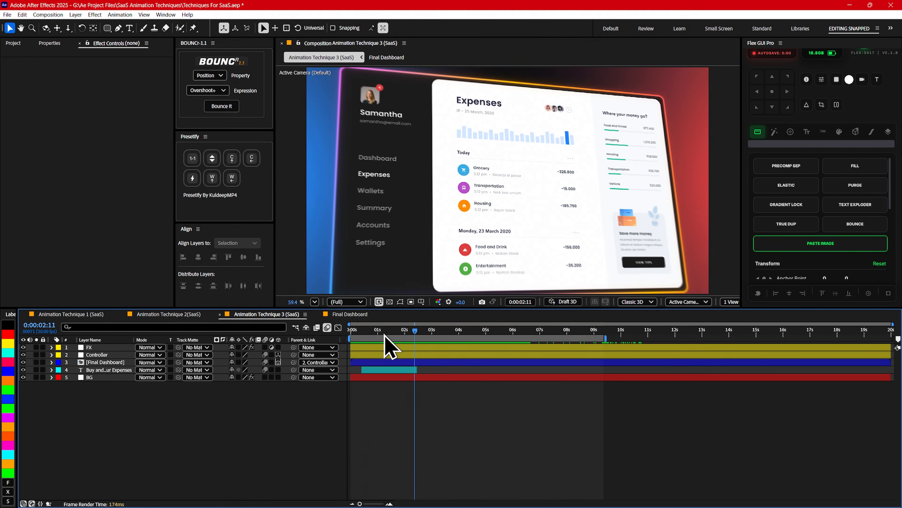
mouse_move(383, 337)
left_mouse_down()
mouse_move(368, 331)
mouse_move(385, 332)
left_mouse_up()
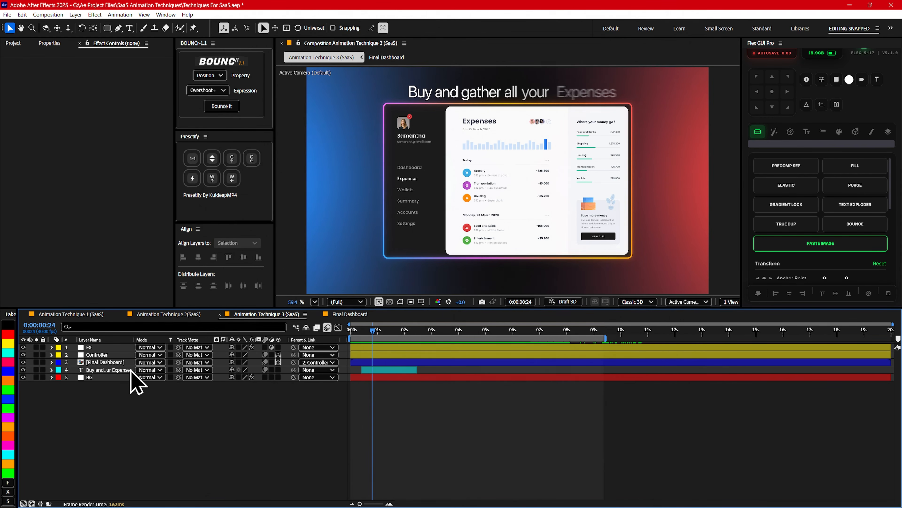
Reveal the Controller layer's keyframed properties and examine its starting Position value at 0:00:00:00
left_click(106, 363)
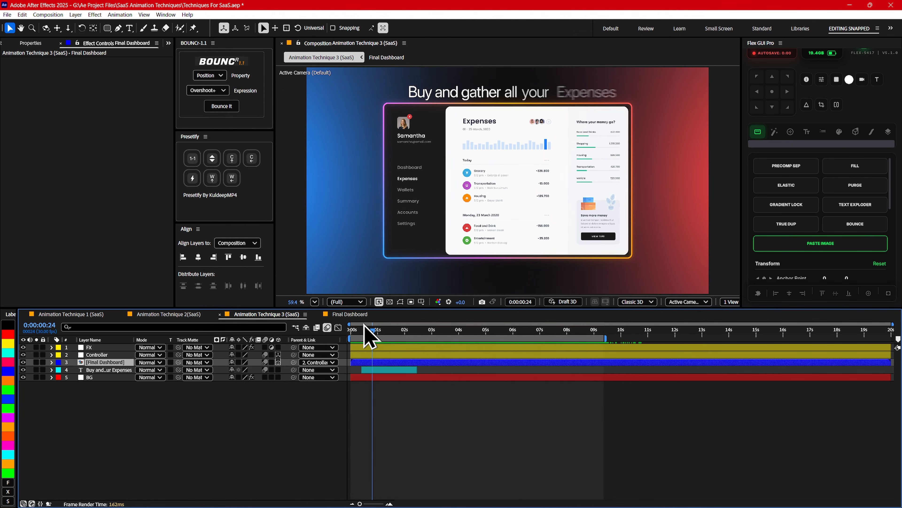
left_click(96, 354)
key("Home")
key("u")
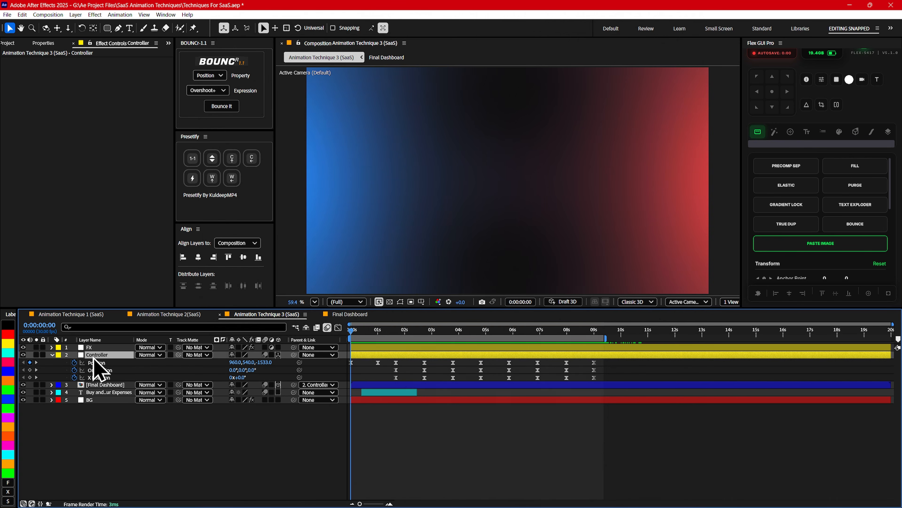
left_click(401, 331)
left_click_drag(406, 332, 350, 334)
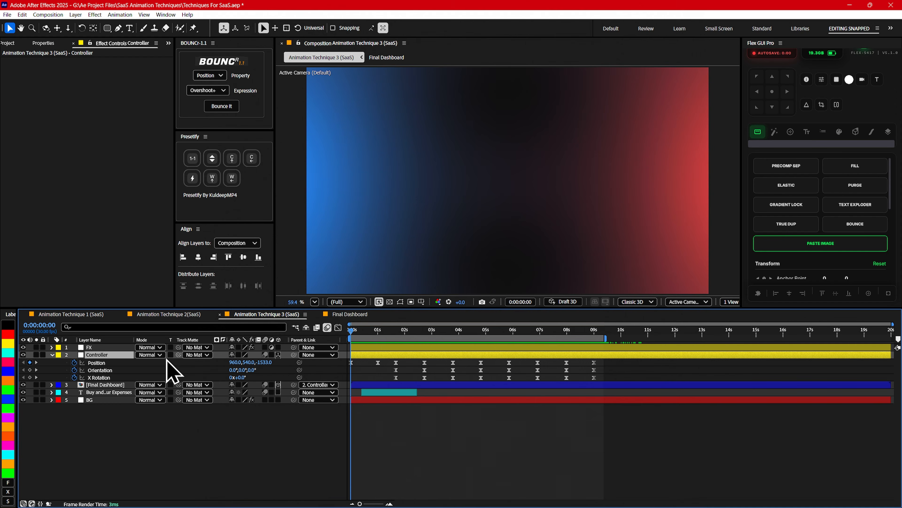
left_click_drag(373, 334, 309, 336)
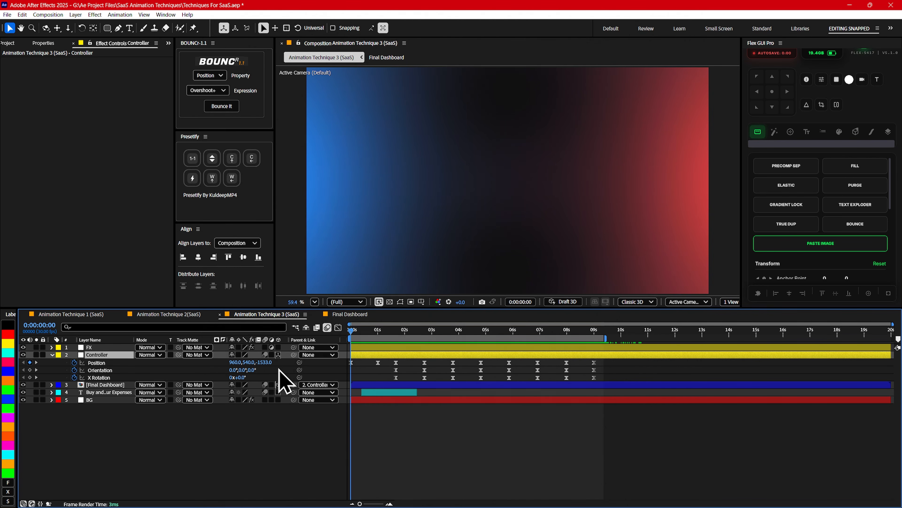
mouse_move(360, 334)
left_mouse_down()
mouse_move(353, 337)
mouse_move(379, 336)
mouse_move(349, 334)
left_mouse_up()
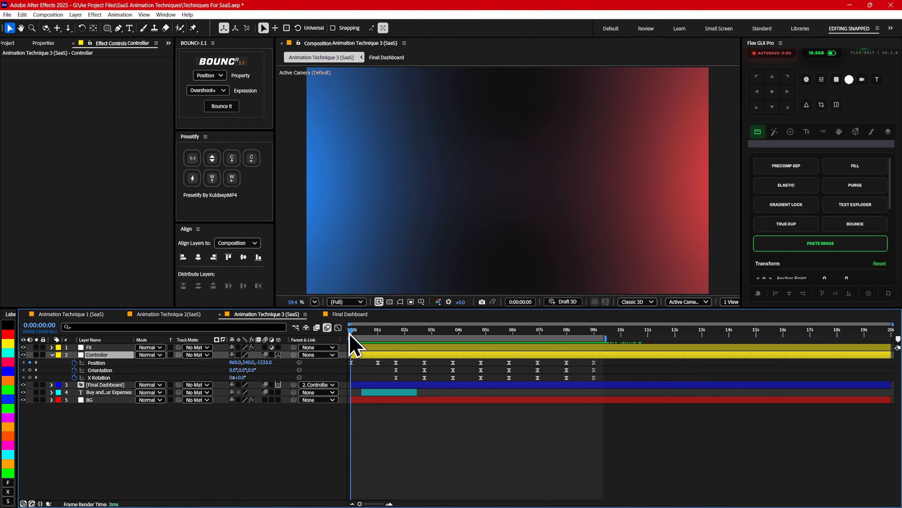
Reveal the Final Dashboard layer's Opacity keyframes and check the fade-in from the start to 0:00:01:00
left_click(95, 386)
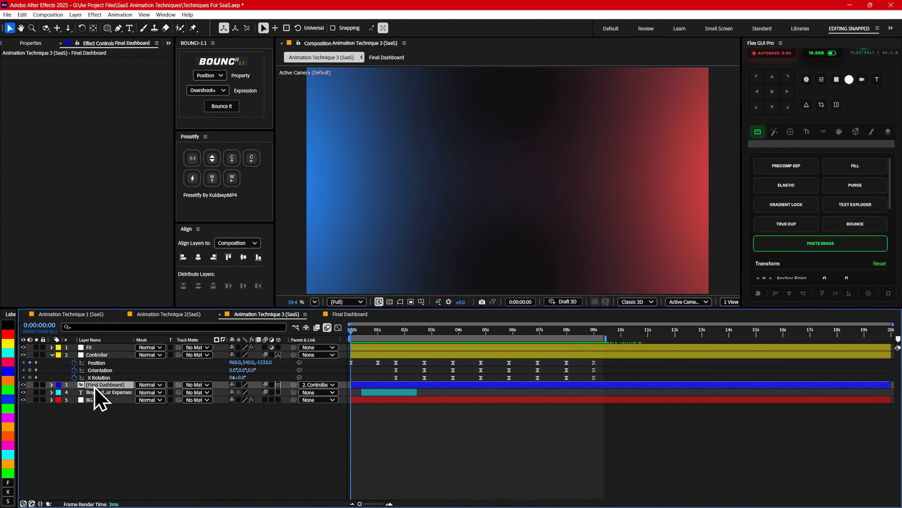
key("t")
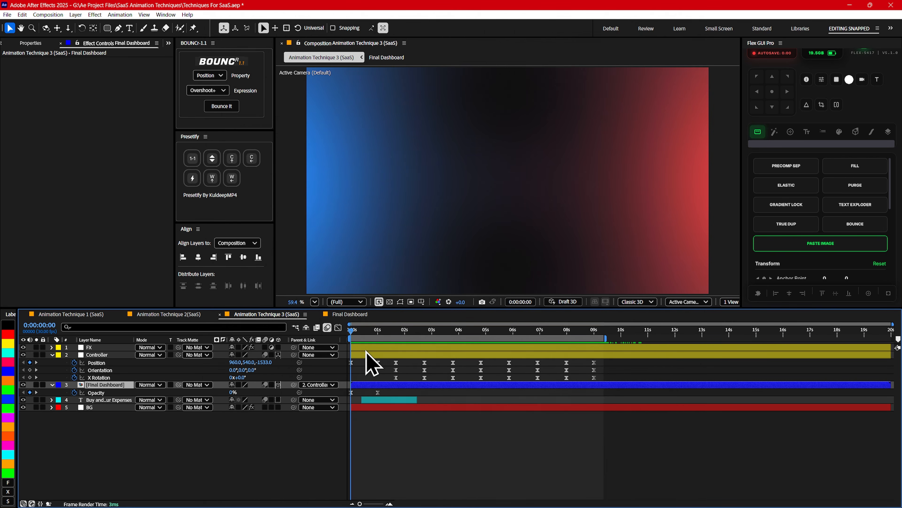
left_click_drag(374, 334, 378, 334)
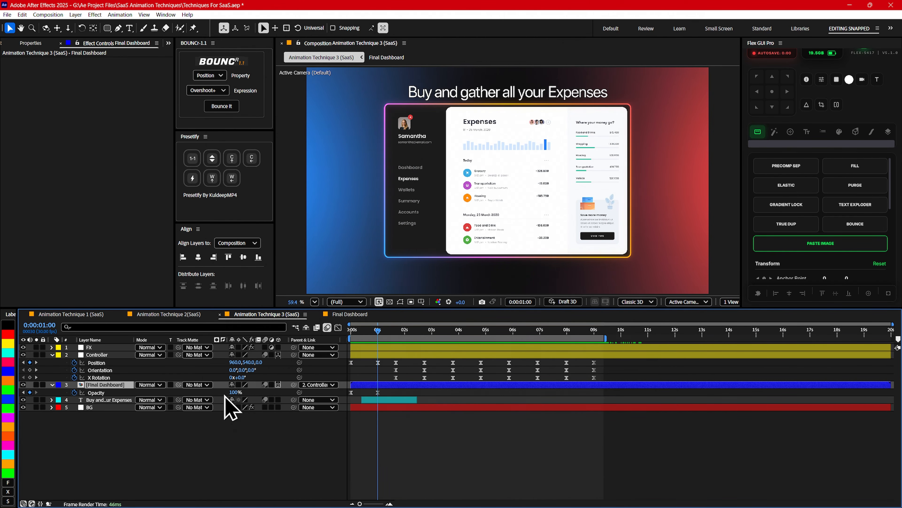
mouse_move(381, 335)
left_mouse_down()
mouse_move(350, 337)
mouse_move(377, 338)
left_mouse_up()
Inspect the speed curve between the Controller's first two Position keyframes in the Graph Editor, and return to the layer bars
left_click_drag(378, 379, 349, 360)
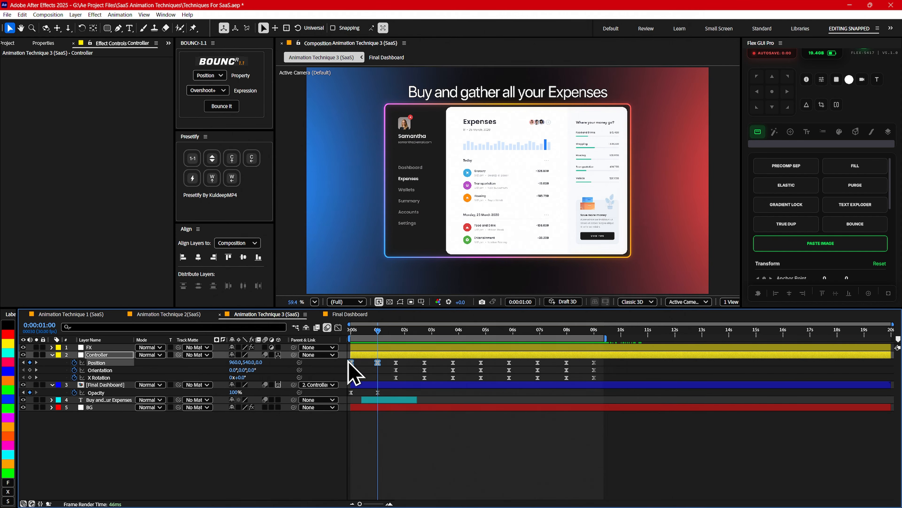
left_click(338, 327)
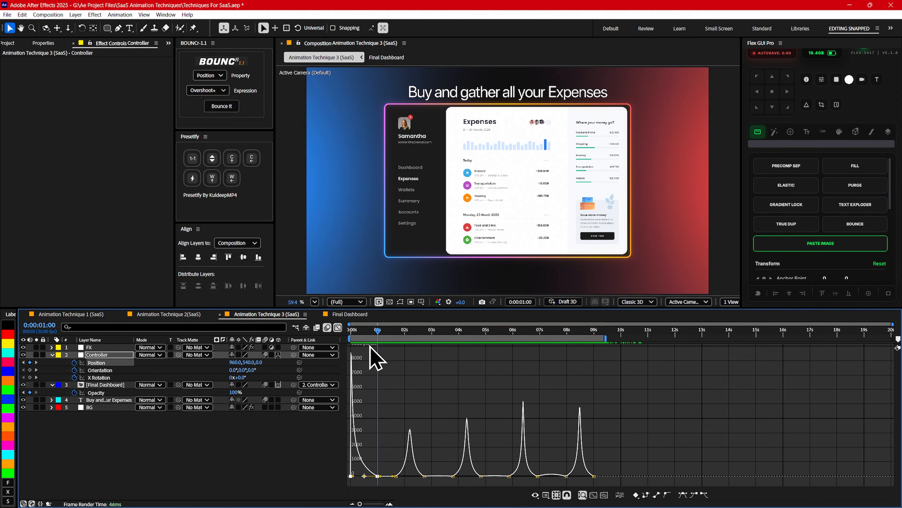
key("Home")
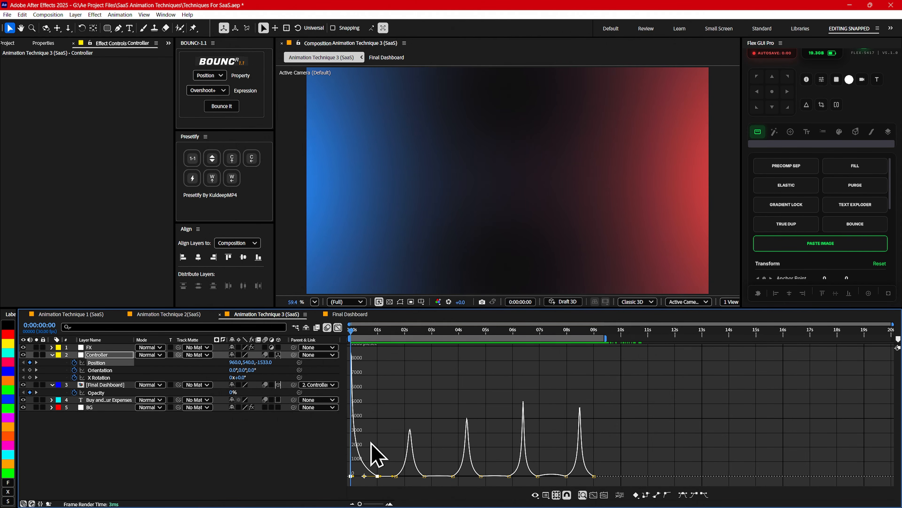
left_click(338, 328)
Preview the dashboard's opening animation from the start of the composition through its first tilted close-up
key("Home")
key("space")
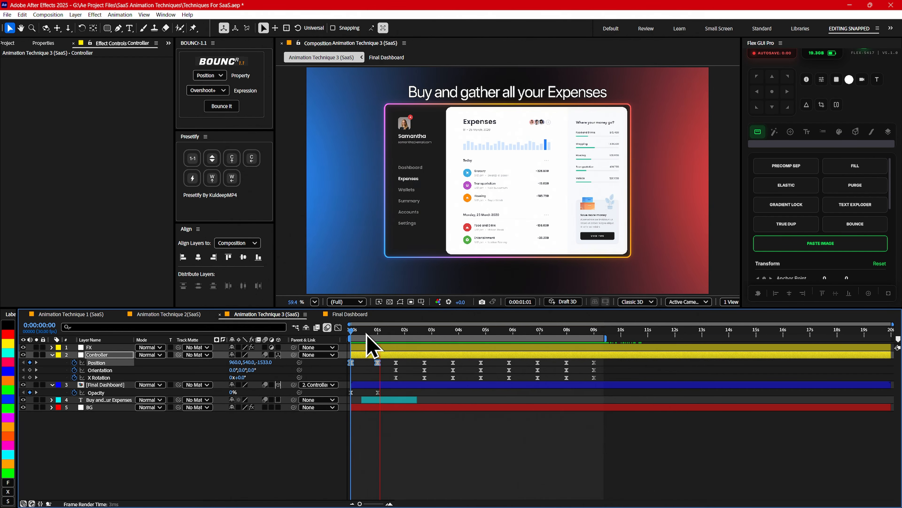
left_click(366, 333)
key("Home")
key("space")
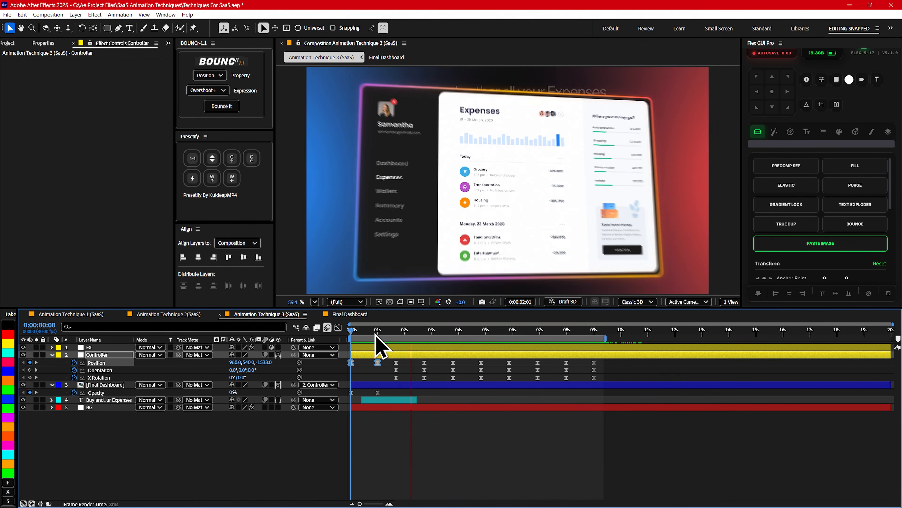
key("space")
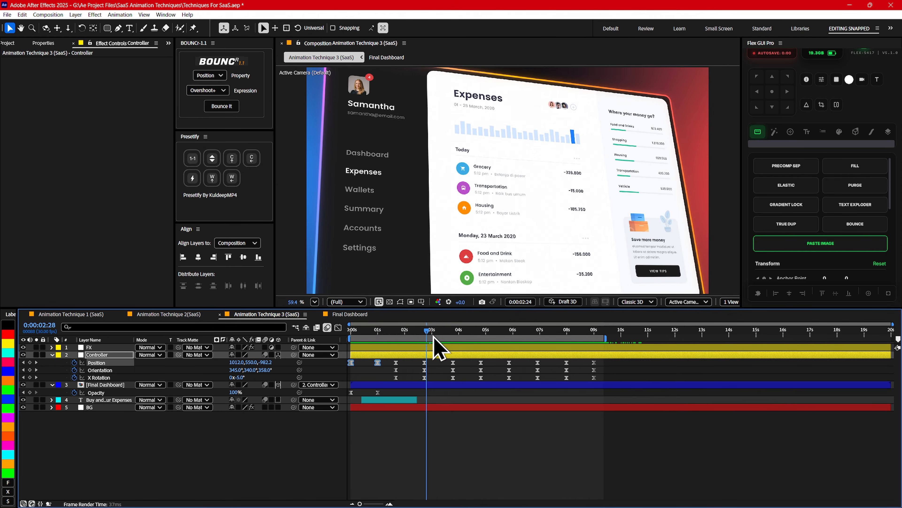
Examine the Controller's Position, Orientation and X Rotation keyframe values for the first tilted pose at 0:00:02:21
left_click_drag(433, 337, 397, 332)
left_click(380, 375)
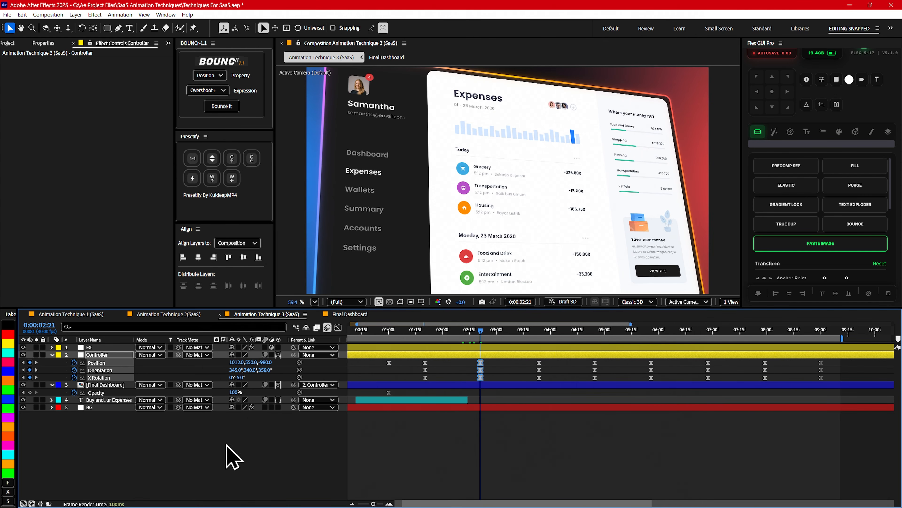
left_click(216, 444)
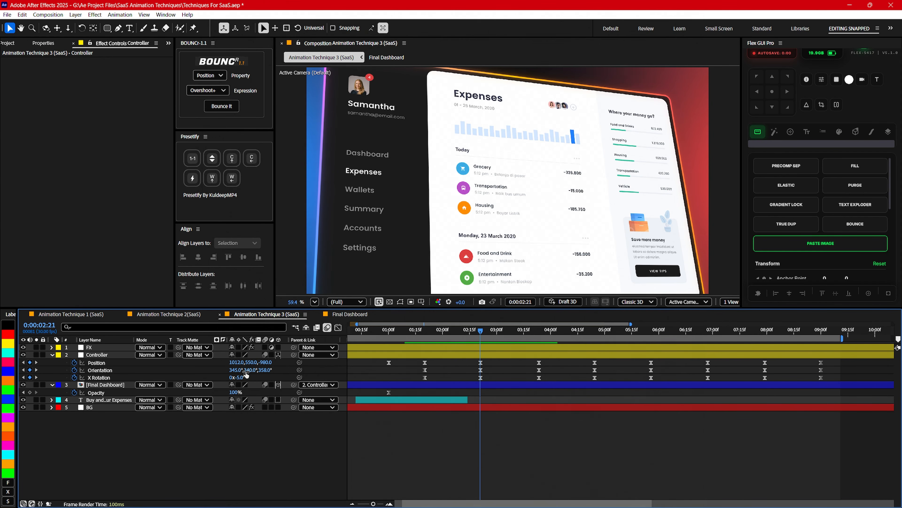
left_click_drag(414, 335, 481, 335)
mouse_move(266, 365)
left_mouse_down()
mouse_move(196, 375)
mouse_move(268, 365)
left_mouse_up()
Examine the Controller's keyframes at 0:00:03:23 and compare their Position value with the preceding pose by scrubbing between them
left_click_drag(420, 338, 536, 338)
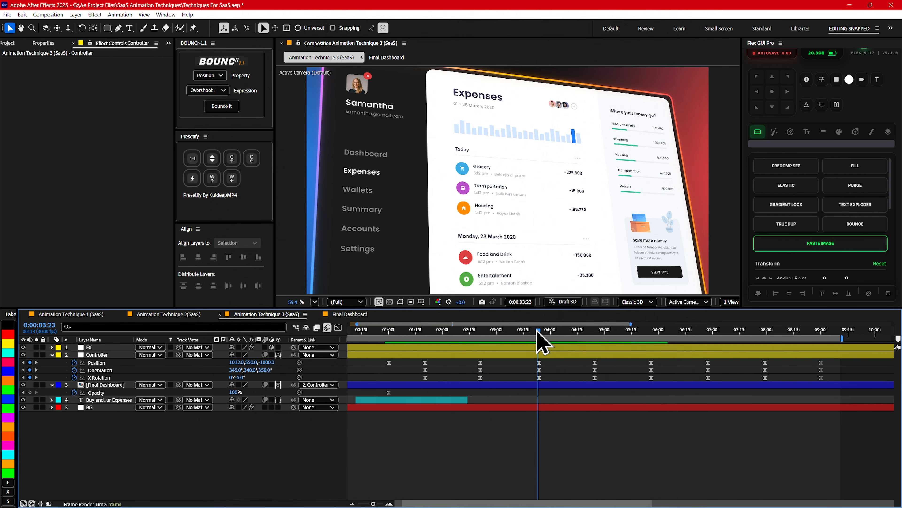
left_click_drag(528, 361, 538, 380)
left_click(151, 370)
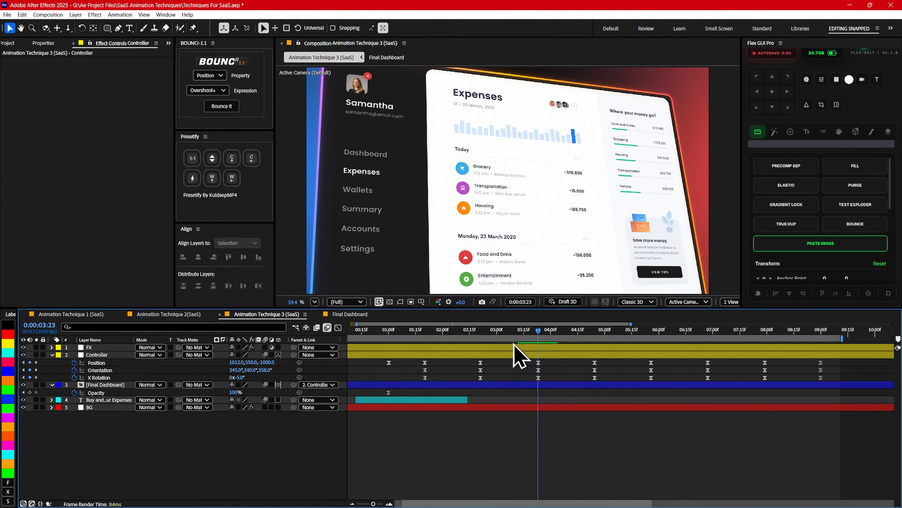
left_click(499, 334)
left_click_drag(499, 334, 538, 340)
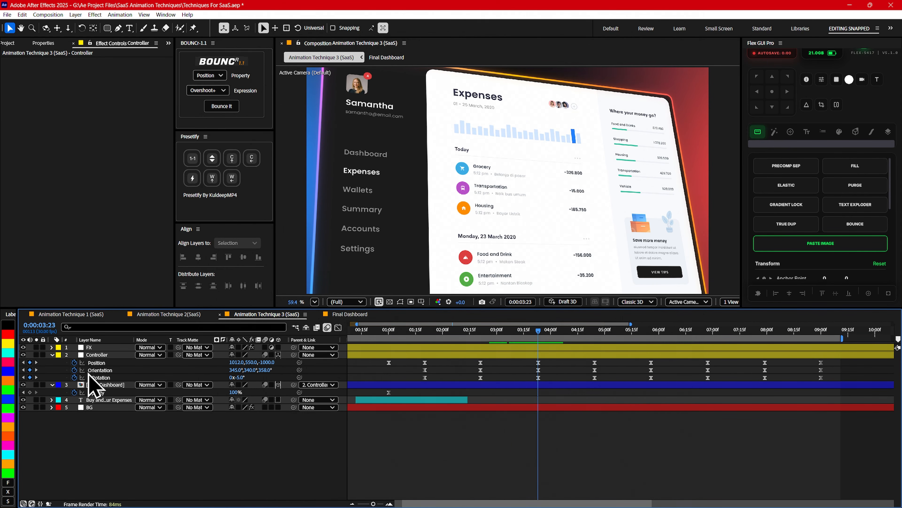
left_click(96, 363)
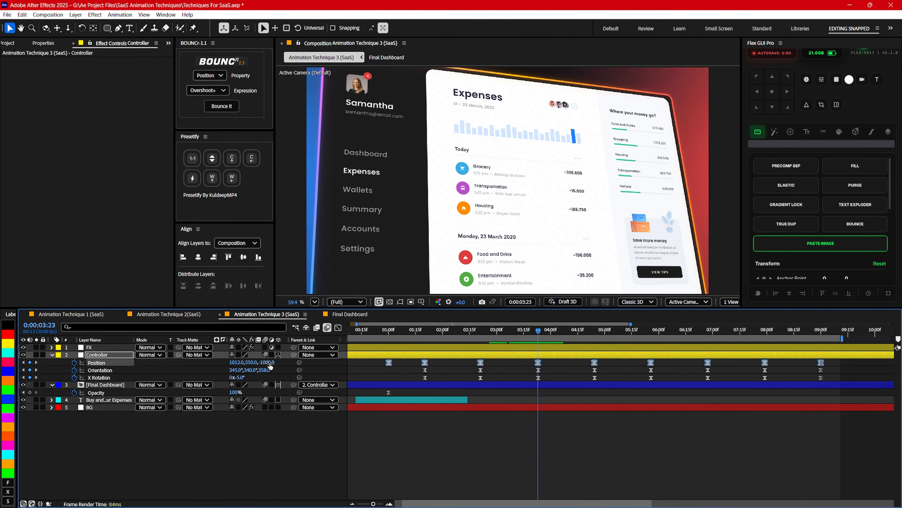
left_click(492, 364)
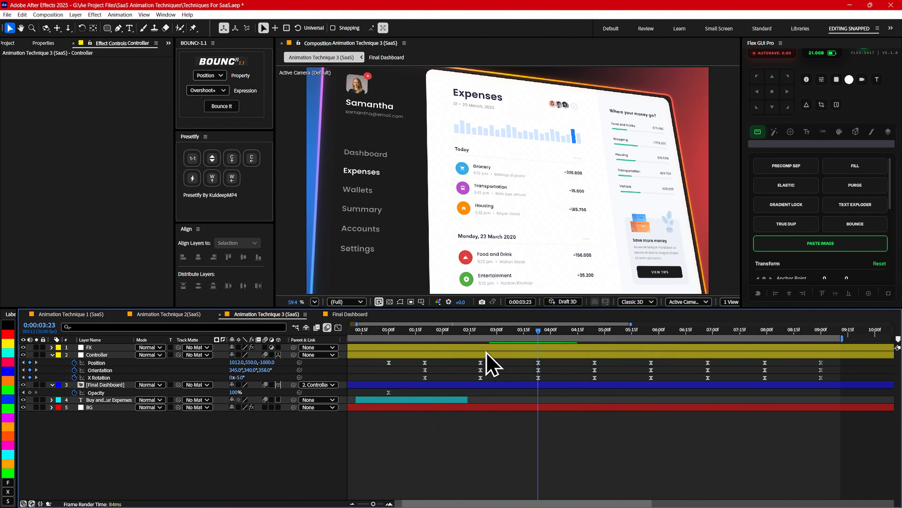
Set the Controller's keyframes at 0:00:04:24 to Position 960, 540, 0, Orientation 0°, 0°, 0° and X Rotation 0°
left_click_drag(469, 335, 589, 347)
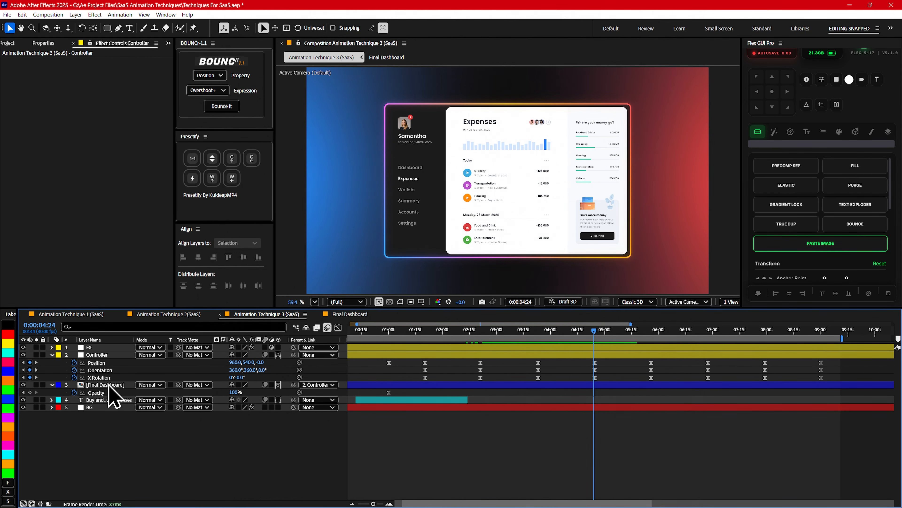
left_click_drag(582, 360, 594, 377)
left_click(574, 377)
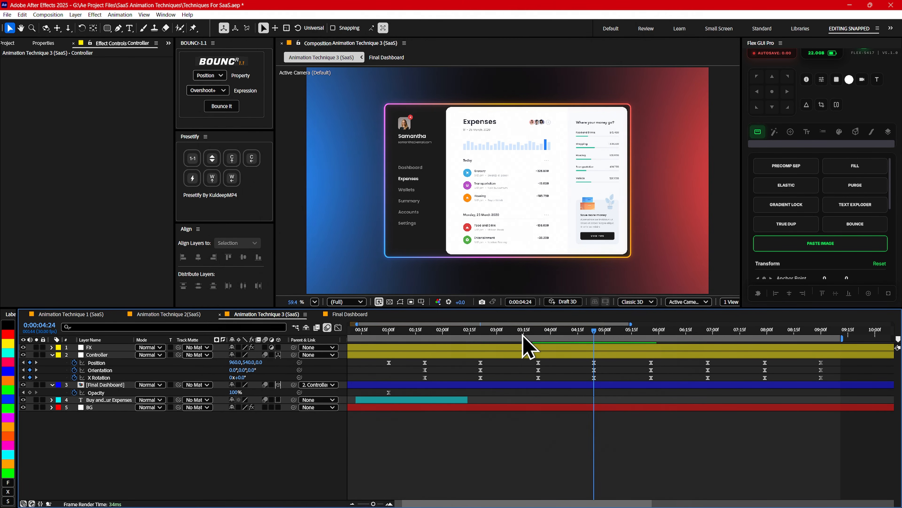
Scrub through the Controller's keyframed poses at 0:00:05:26, 0:00:06:27 and 0:00:07:29, checking the Position and rotation values at each
left_click_drag(522, 335, 651, 331)
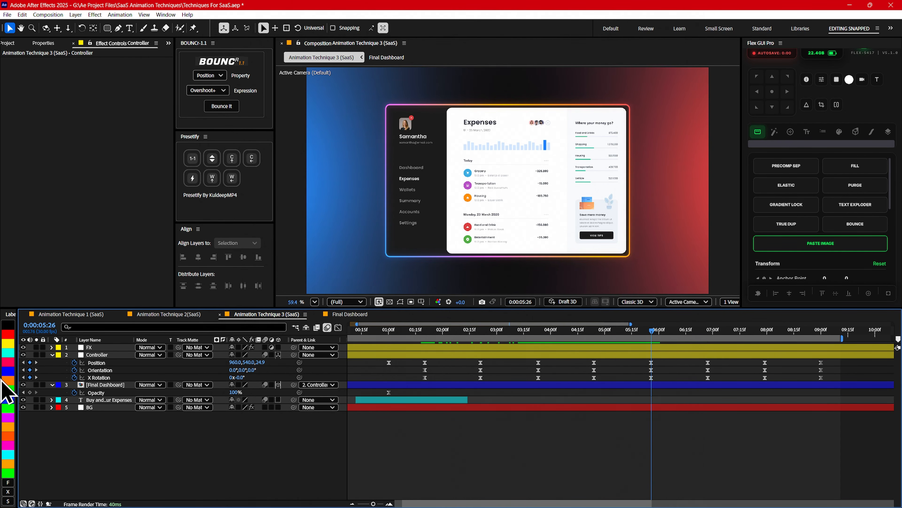
left_click_drag(661, 331, 715, 334)
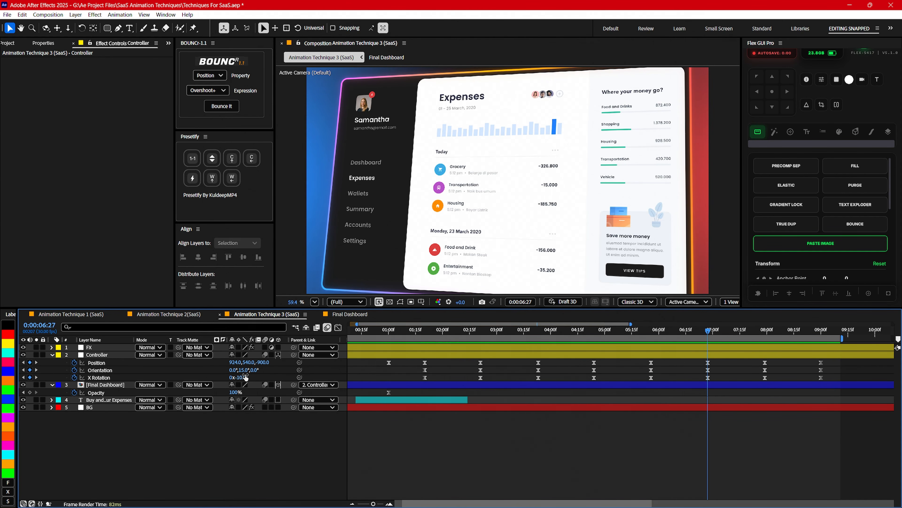
left_click_drag(671, 334, 763, 350)
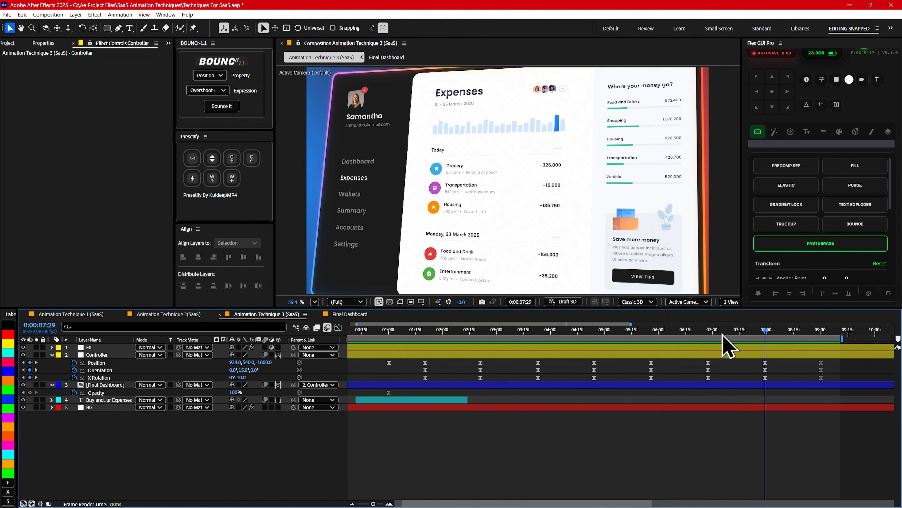
left_click(754, 333)
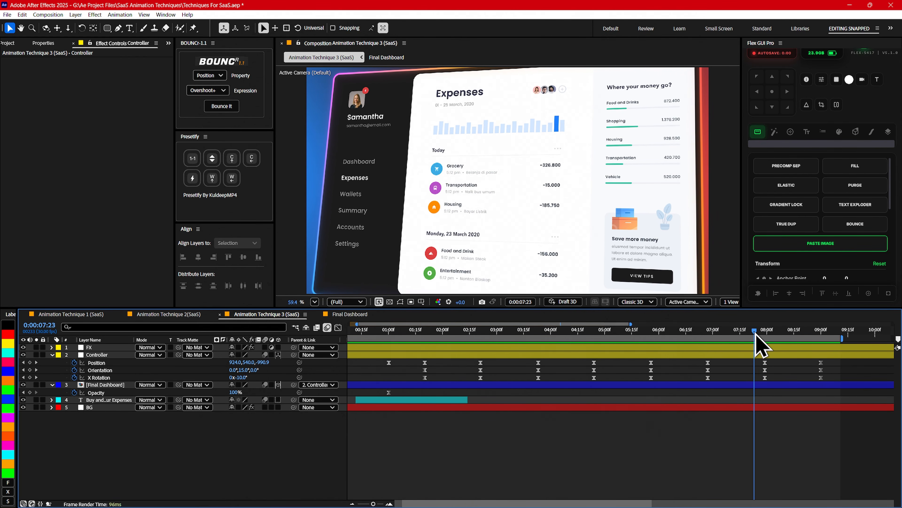
left_click(765, 333)
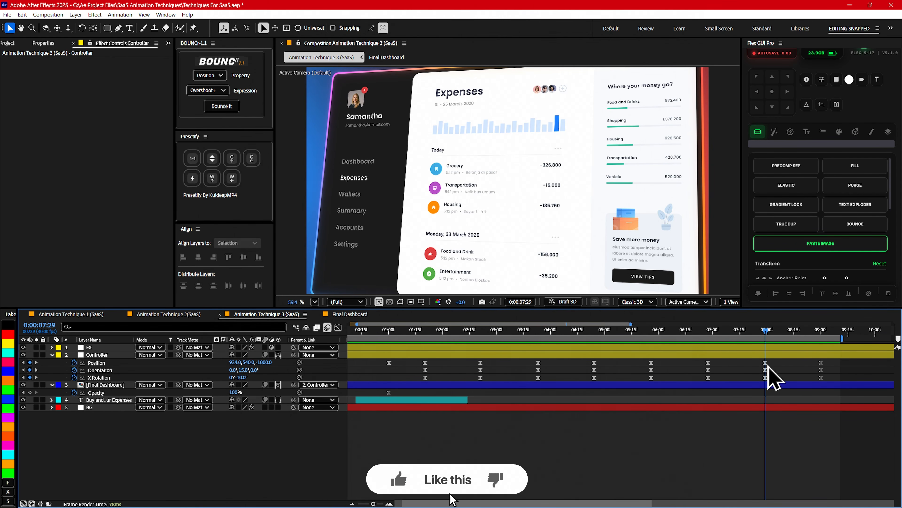
left_click(770, 333)
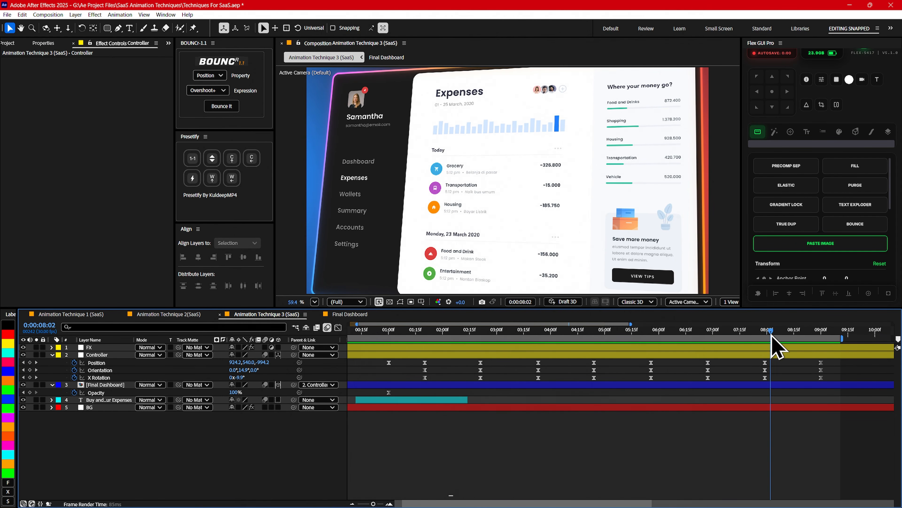
Compare the Controller's final keyframes at 0:00:09:00 with its keyframes at 0:00:05:26
left_click_drag(774, 336, 819, 336)
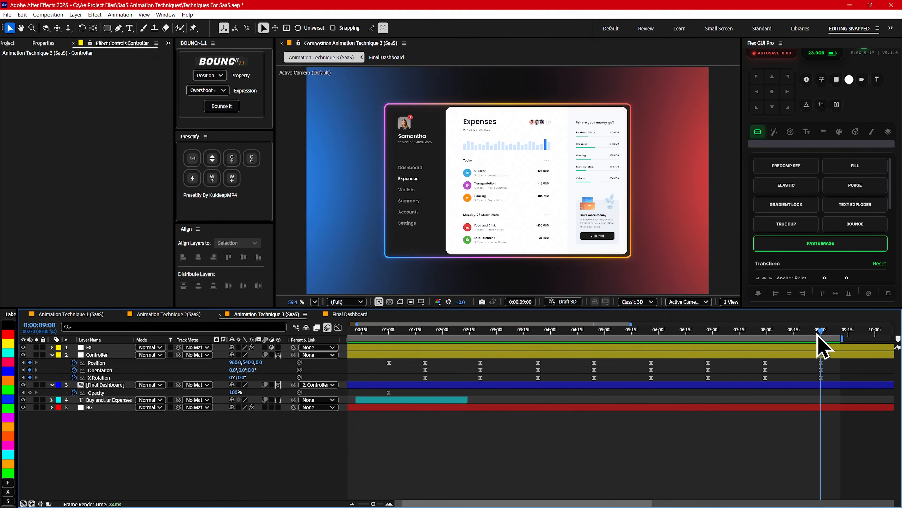
left_click(652, 335)
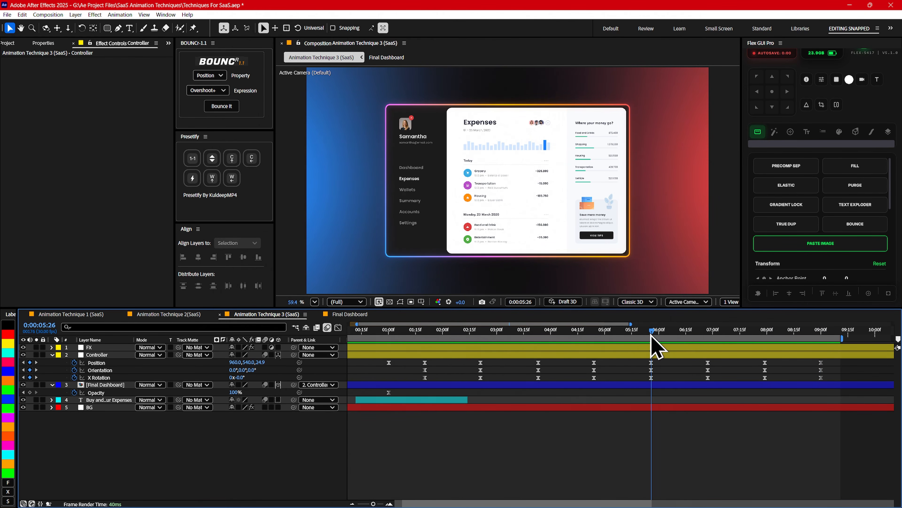
left_click_drag(642, 361, 658, 381)
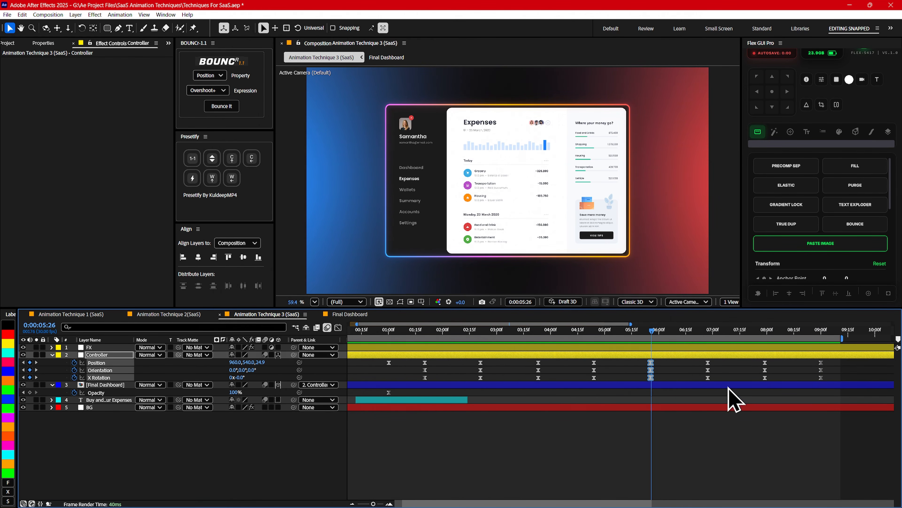
left_click(820, 334)
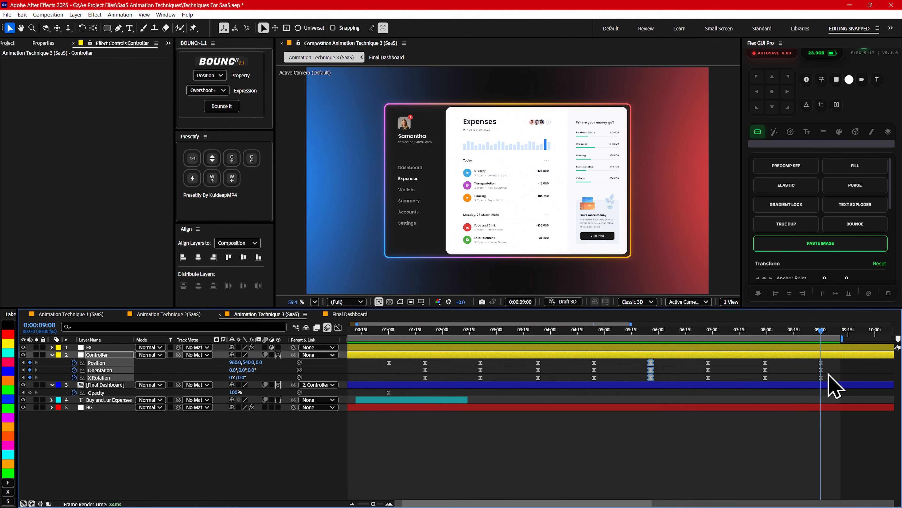
Select the Controller's Position, Orientation and X Rotation keyframes from the second movement onward and show their curves in the Graph Editor
left_click_drag(779, 332, 413, 398)
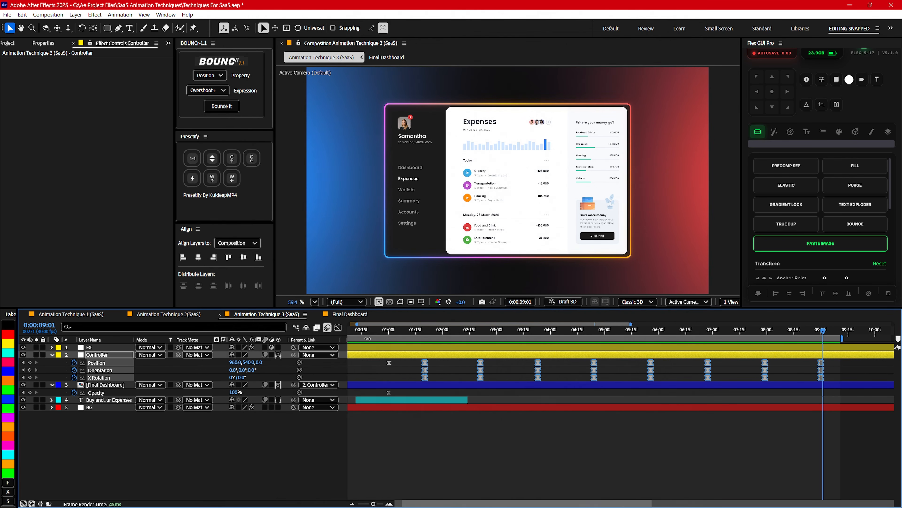
left_click(337, 327)
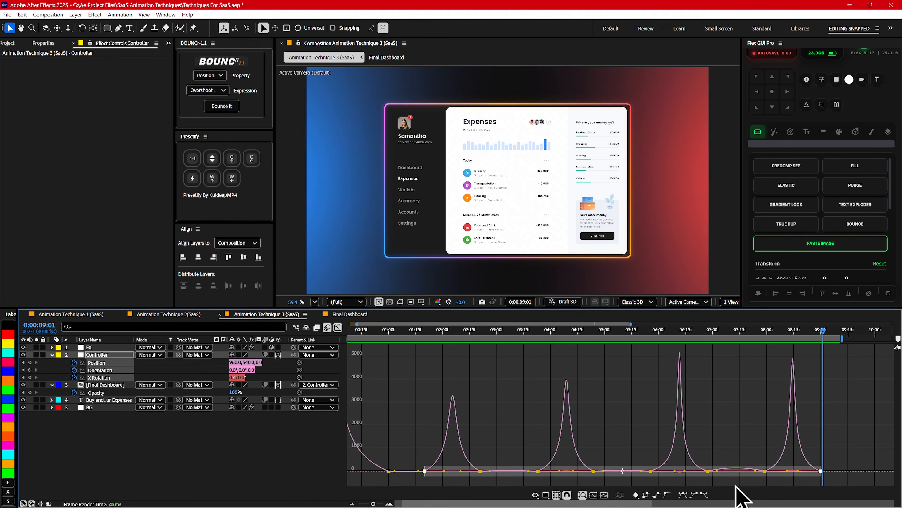
Close the Graph Editor, widen the visible time range to about 14 seconds and collapse the Controller layer's keyframed properties
left_click_drag(409, 334, 442, 388)
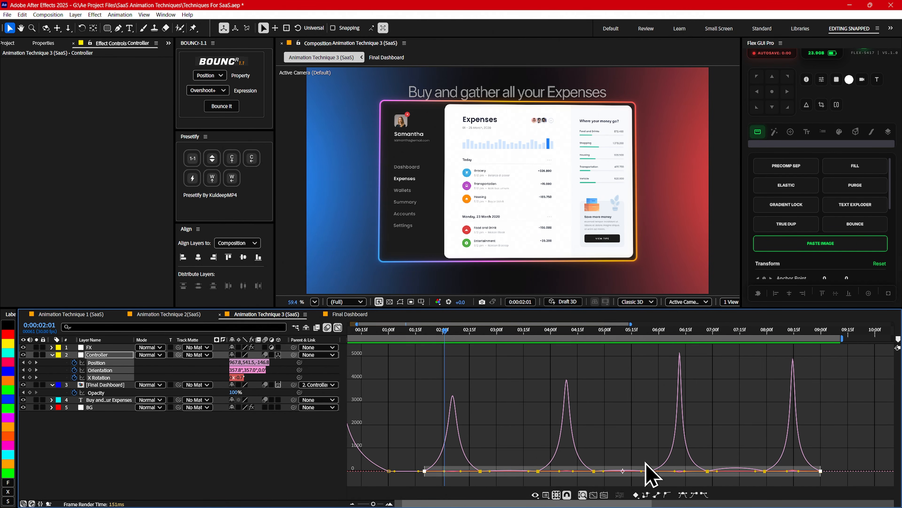
left_click(338, 327)
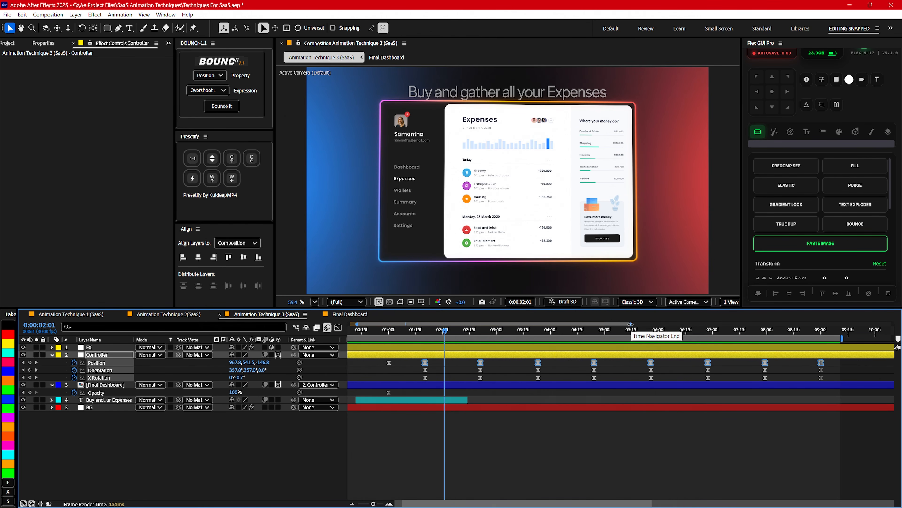
left_click_drag(631, 324, 751, 325)
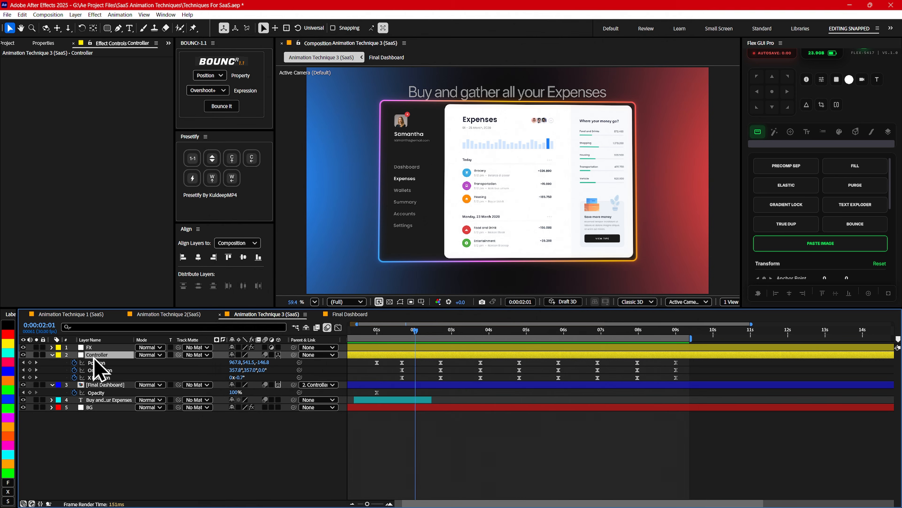
key("u")
Move the playhead to 0:00:00:29 and examine the Posterize Time effect settings on the FX layer
mouse_move(378, 324)
left_mouse_down()
mouse_move(349, 327)
mouse_move(443, 330)
mouse_move(388, 330)
left_mouse_up()
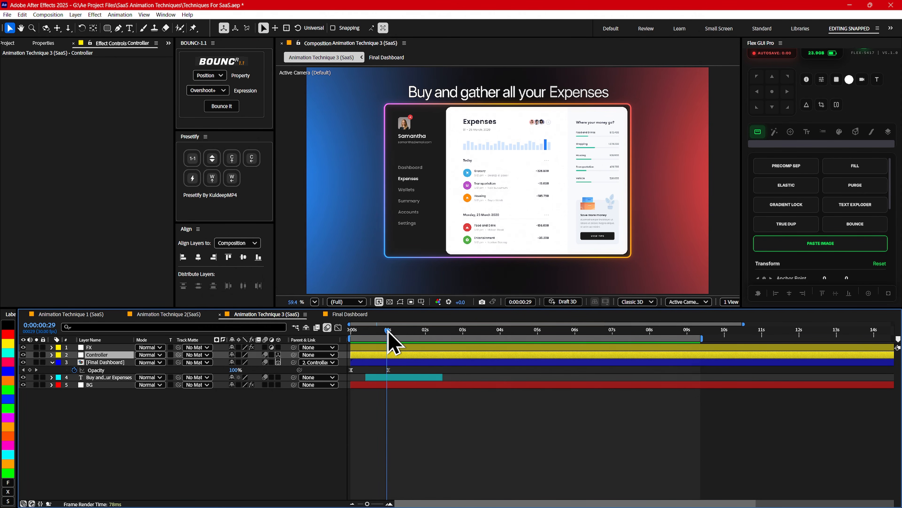
left_click(91, 347)
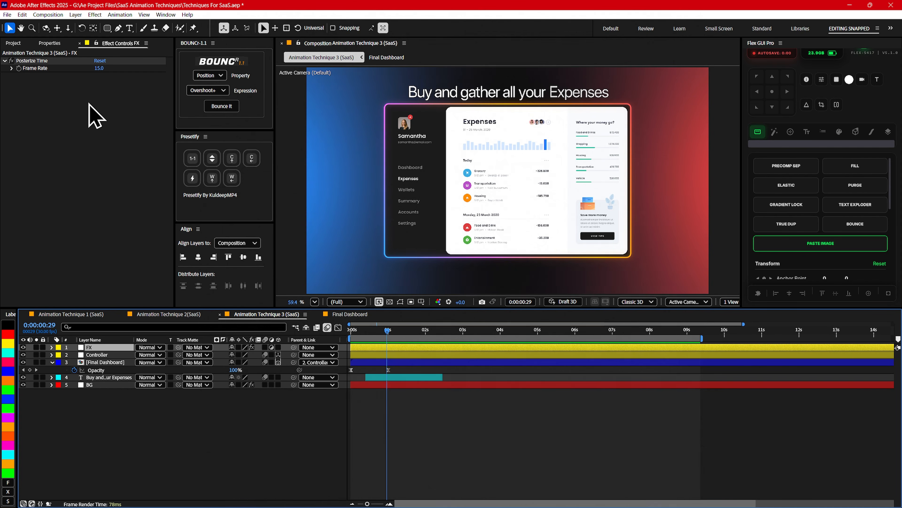
Collapse the Final Dashboard layer's Opacity property and scrub back through the opening movement to 0:00:00:00
left_click(100, 363)
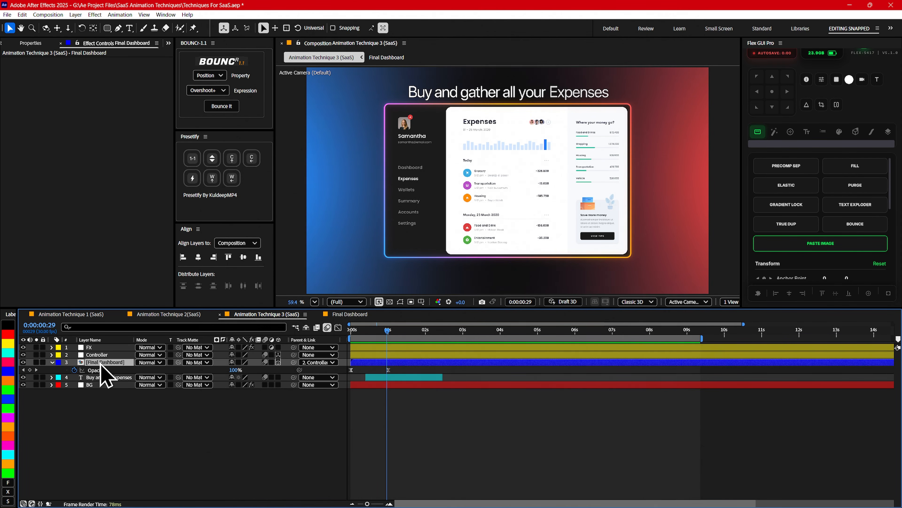
key("t")
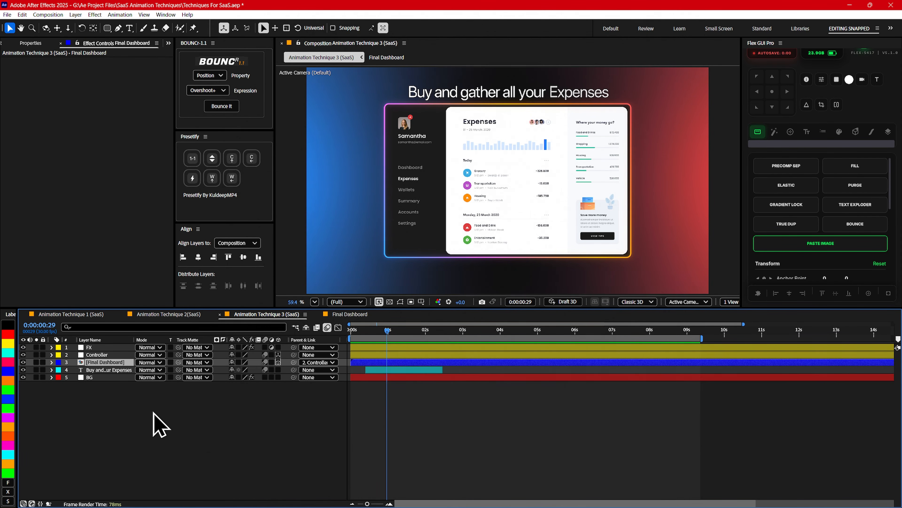
left_click_drag(394, 336, 355, 338)
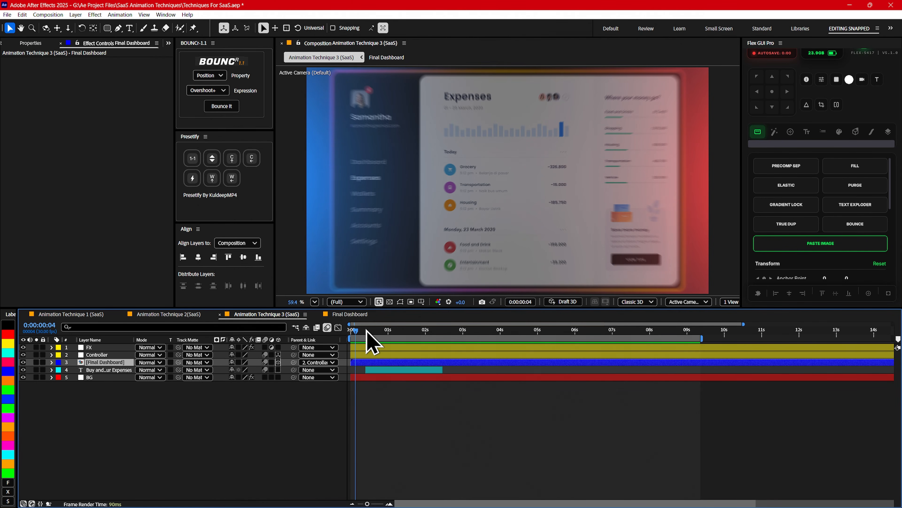
left_click_drag(366, 331, 339, 332)
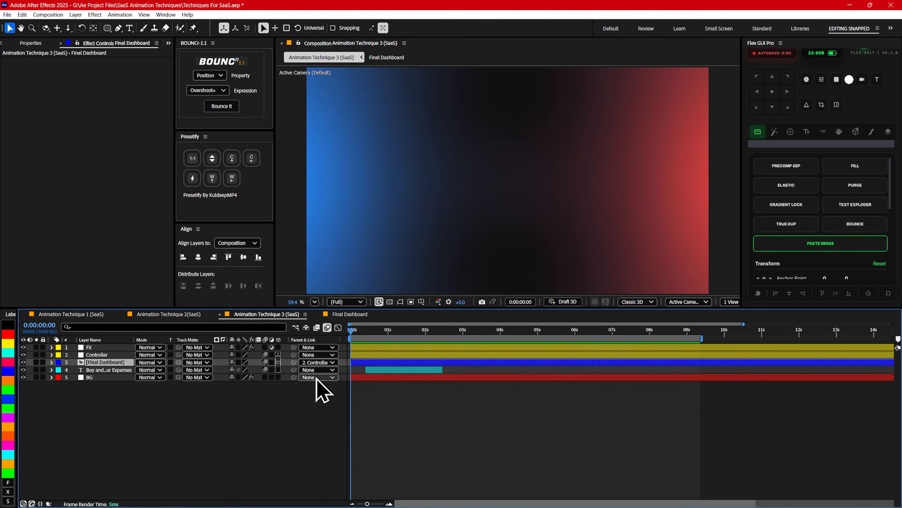